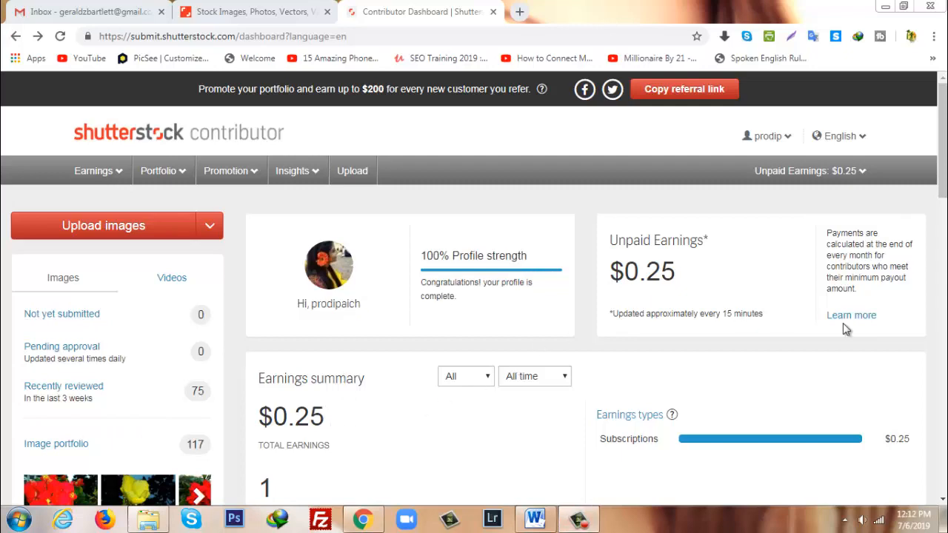
Step: Review the dashboard's top performers, check the wedding stage decoration image's page, and return to the dashboard
{"action": "left_click_drag", "start_coordinate": [943, 170], "coordinate": [945, 348]}
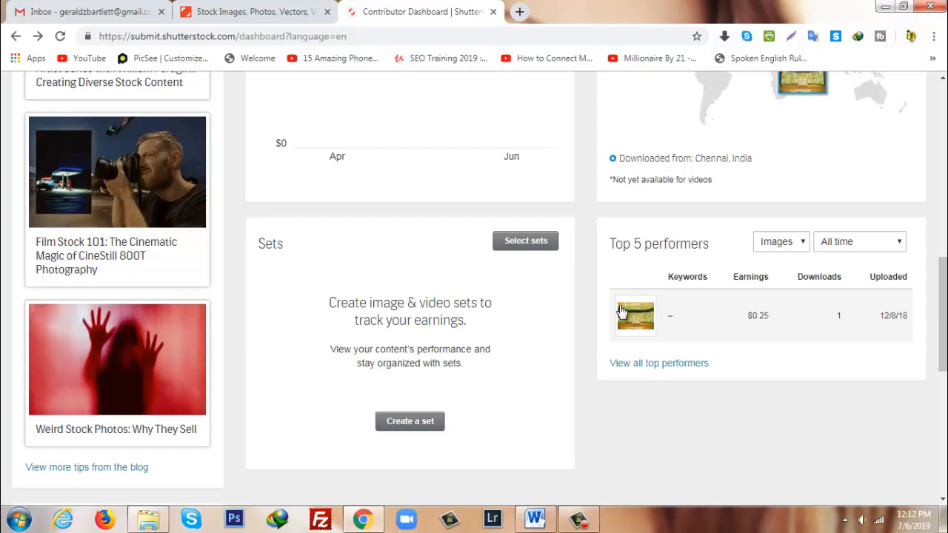
{"action": "left_click", "coordinate": [657, 320]}
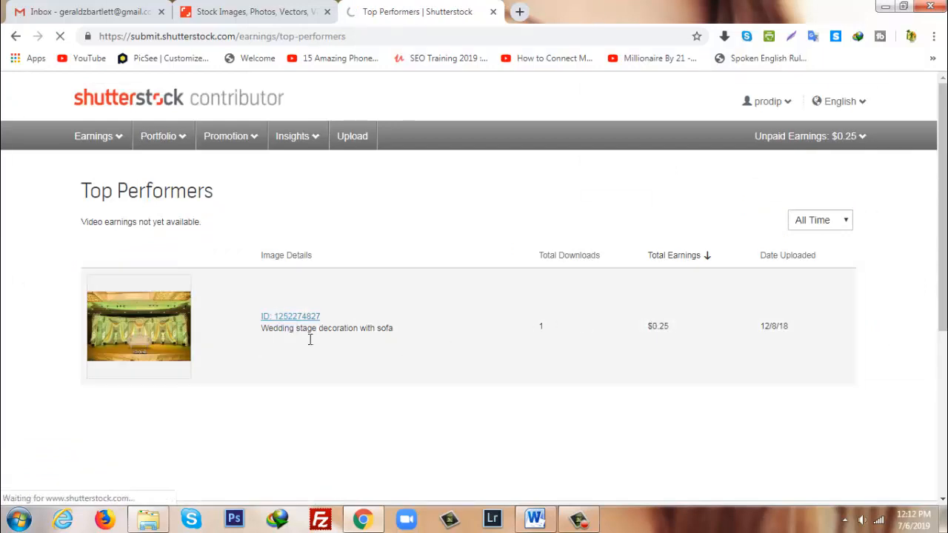
{"action": "scroll", "coordinate": [259, 406], "scroll_direction": "down", "scroll_amount": 4}
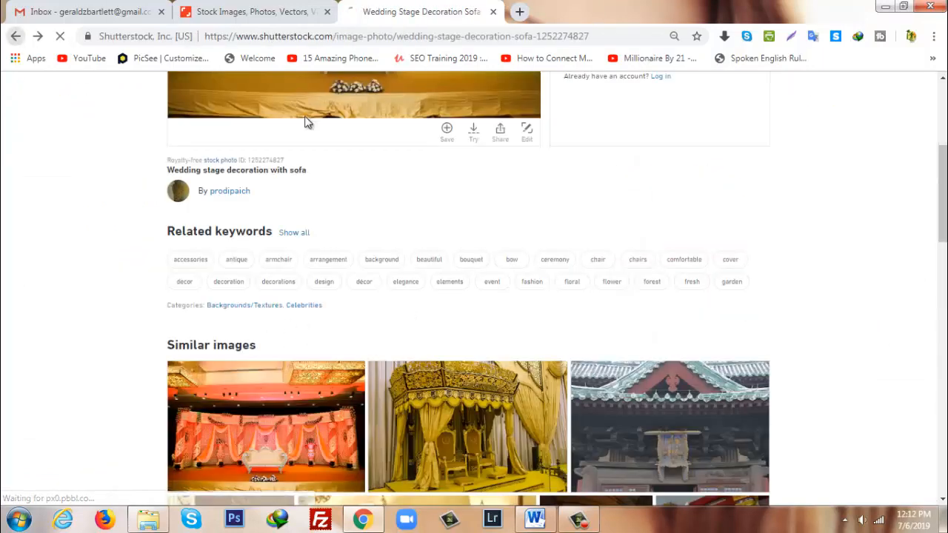
{"action": "key", "text": "alt+Left"}
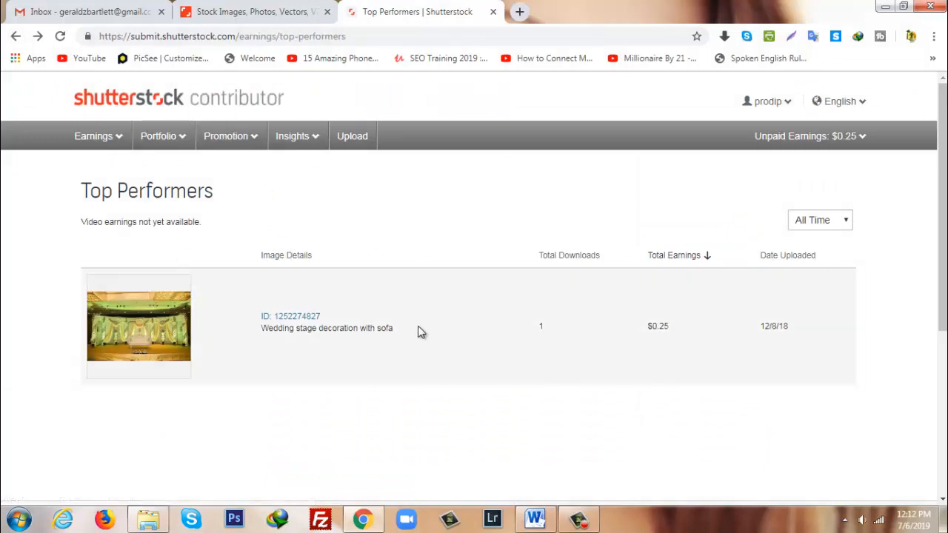
{"action": "key", "text": "alt+Left"}
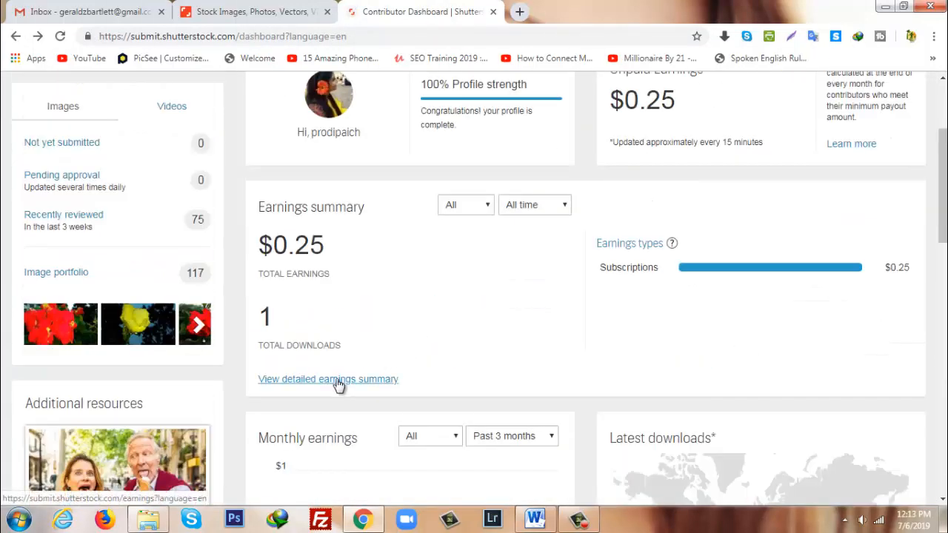
Step: Examine the detailed earnings summary by month and under the Subscription, Enhanced, On demand and Videos categories
{"action": "left_click", "coordinate": [348, 383]}
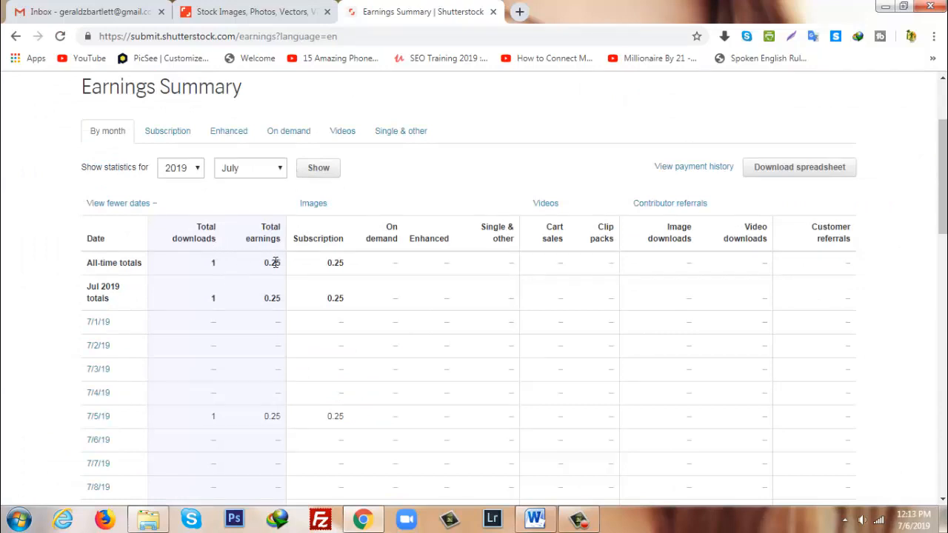
{"action": "scroll", "coordinate": [389, 297], "scroll_direction": "down", "scroll_amount": 5}
{"action": "scroll", "coordinate": [93, 364], "scroll_direction": "up", "scroll_amount": 6}
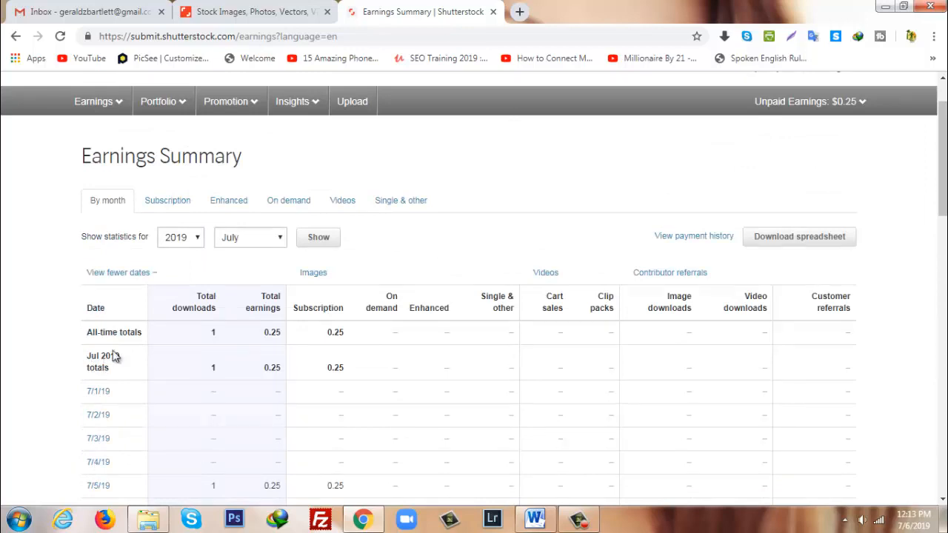
{"action": "left_click", "coordinate": [182, 205]}
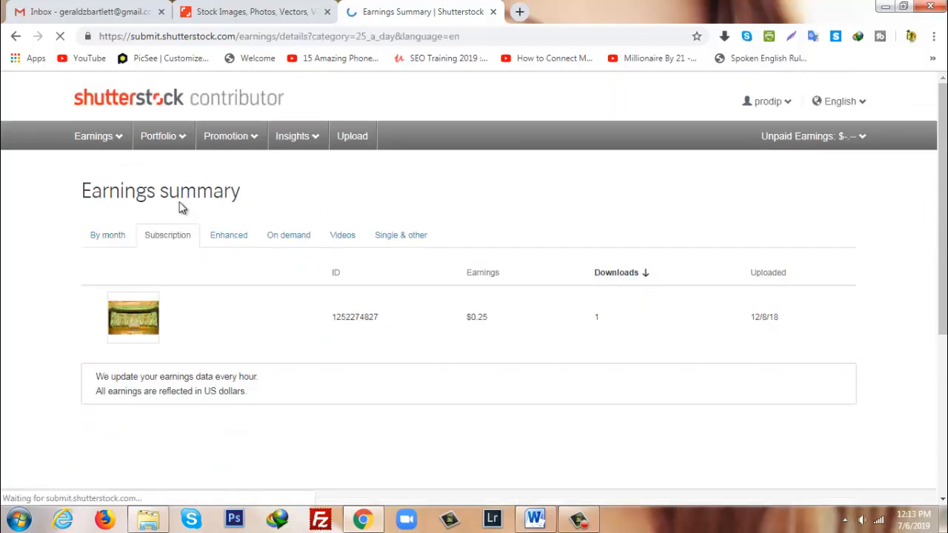
{"action": "left_click", "coordinate": [226, 239]}
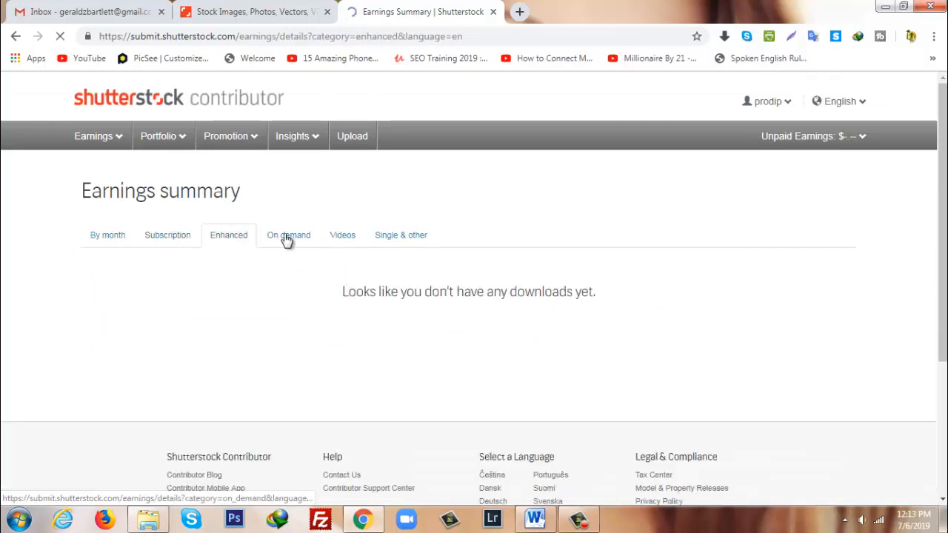
{"action": "left_click", "coordinate": [311, 237]}
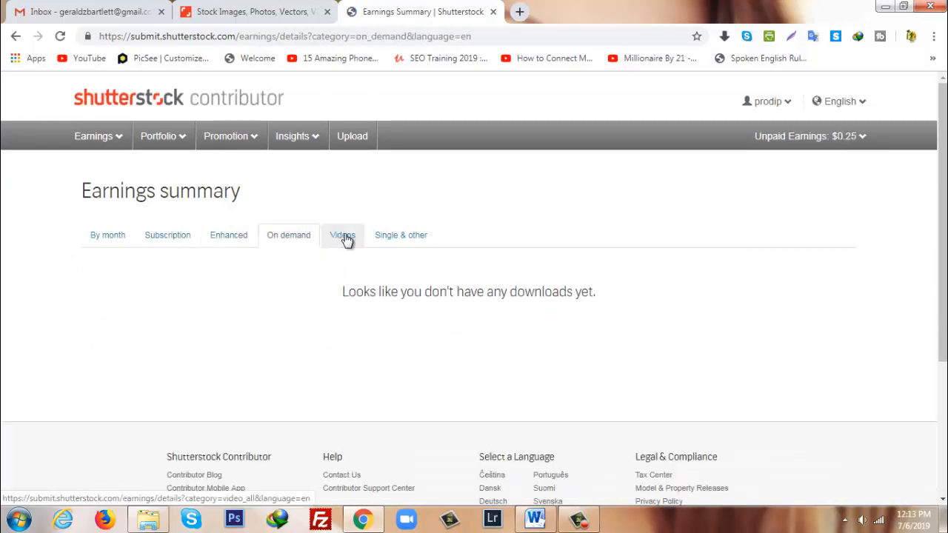
{"action": "left_click", "coordinate": [343, 236]}
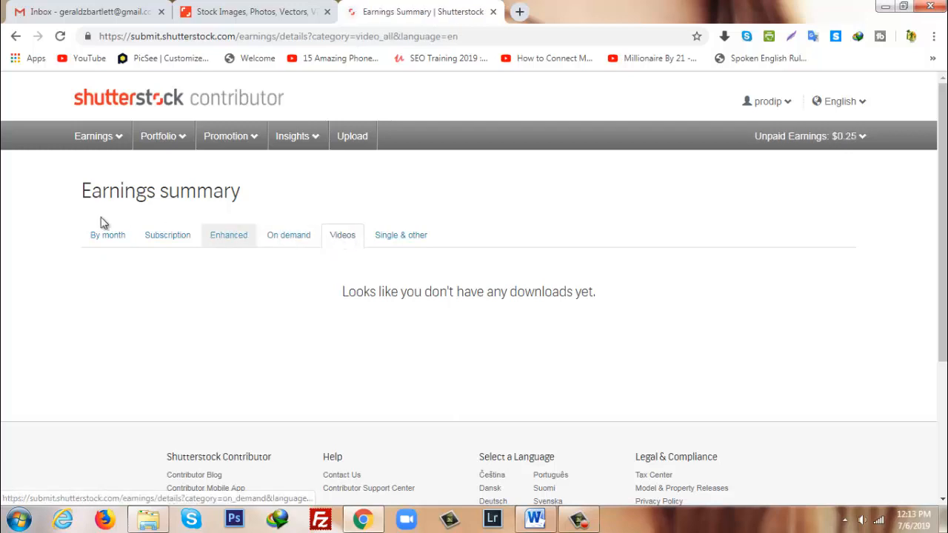
{"action": "left_click", "coordinate": [13, 36]}
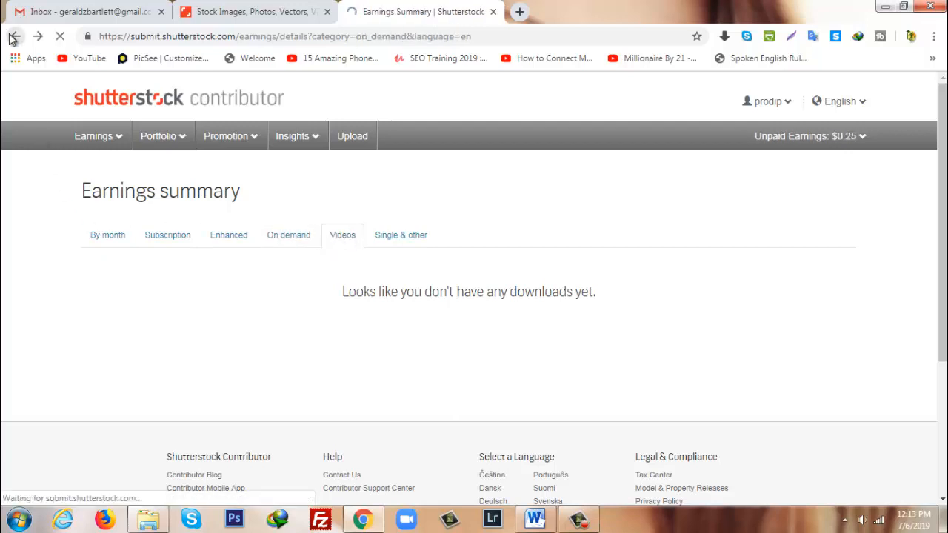
Step: Return to the contributor dashboard and examine the earnings summary and the location of the latest download
{"action": "left_click", "coordinate": [100, 102]}
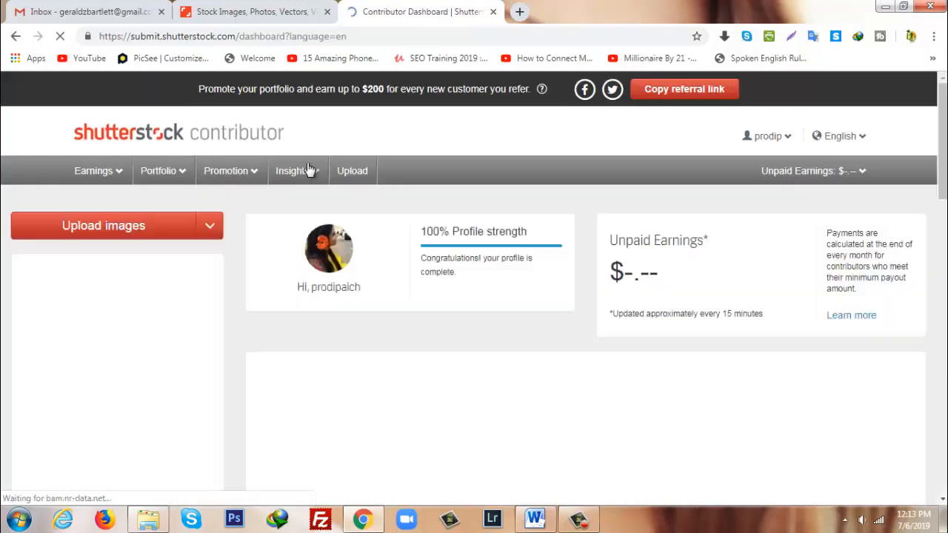
{"action": "scroll", "coordinate": [737, 292], "scroll_direction": "down", "scroll_amount": 3}
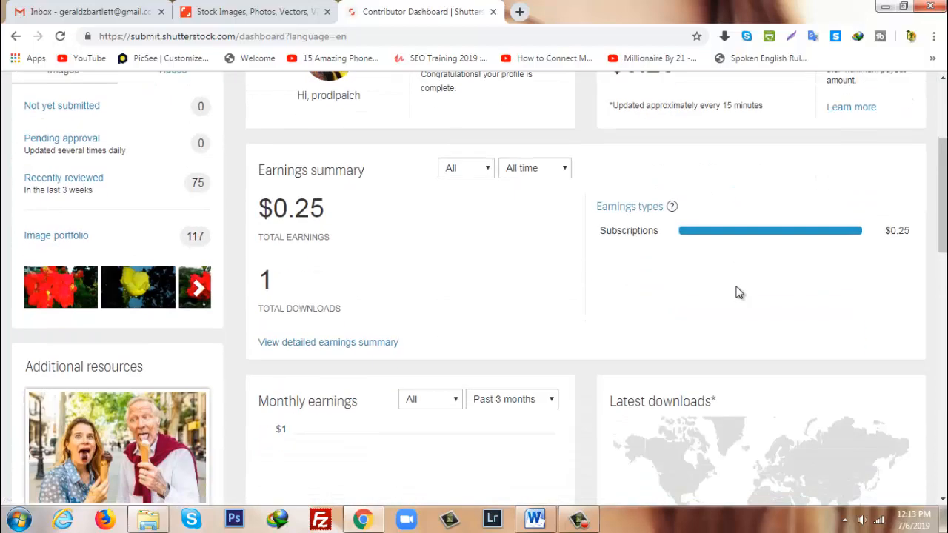
{"action": "scroll", "coordinate": [465, 291], "scroll_direction": "up", "scroll_amount": 1}
{"action": "scroll", "coordinate": [457, 356], "scroll_direction": "down", "scroll_amount": 6}
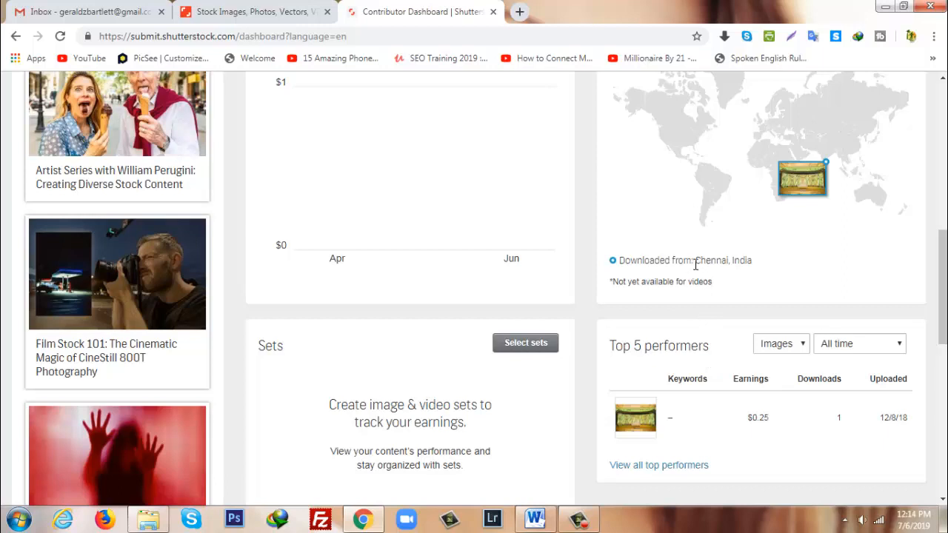
{"action": "left_click_drag", "start_coordinate": [630, 261], "coordinate": [768, 266]}
Step: Upload IMG_20190703_120640_HDR.jpg and IMG_20190703_120646.jpg from the desktop's Export1 folder and continue to content submission
{"action": "scroll", "coordinate": [555, 233], "scroll_direction": "up", "scroll_amount": 10}
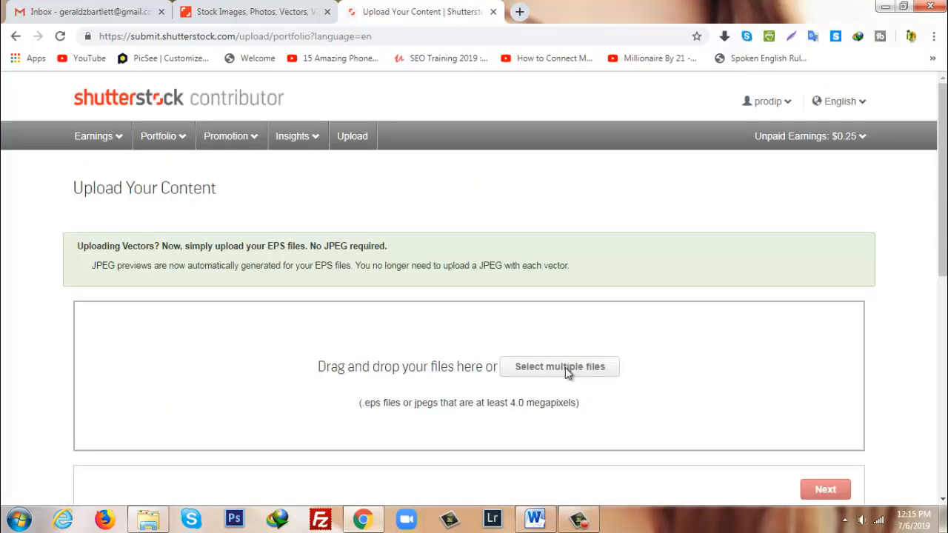
{"action": "left_click", "coordinate": [565, 367]}
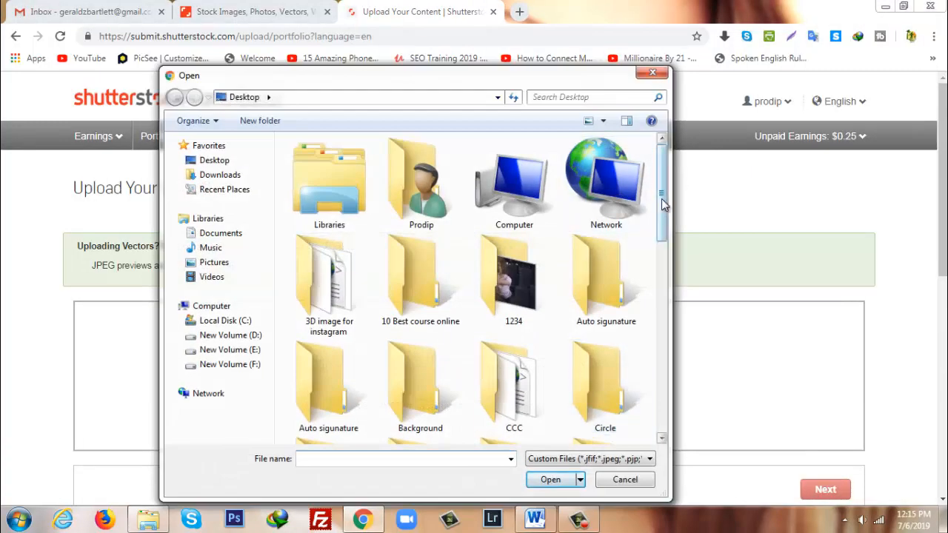
{"action": "left_click_drag", "start_coordinate": [663, 201], "coordinate": [662, 346]}
{"action": "scroll", "coordinate": [337, 211], "scroll_direction": "up", "scroll_amount": 1}
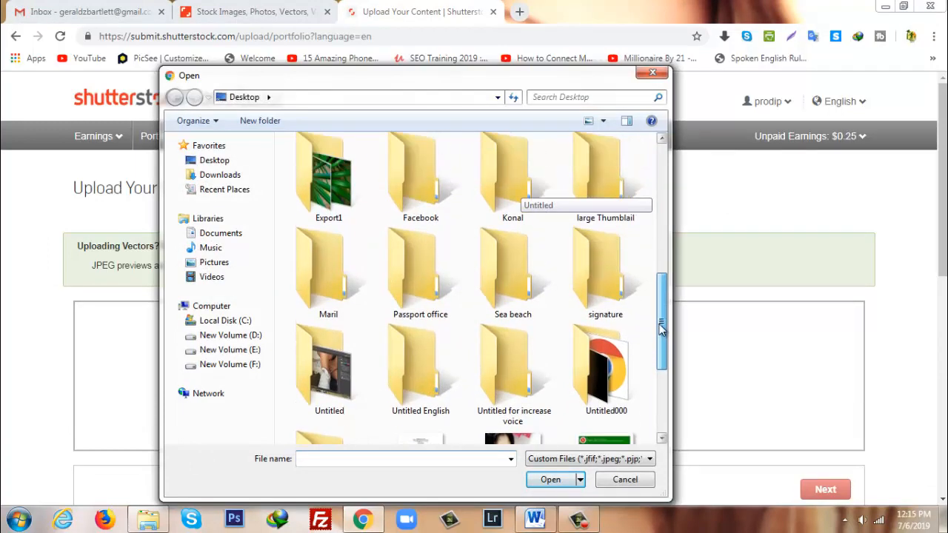
{"action": "double_click", "coordinate": [330, 207]}
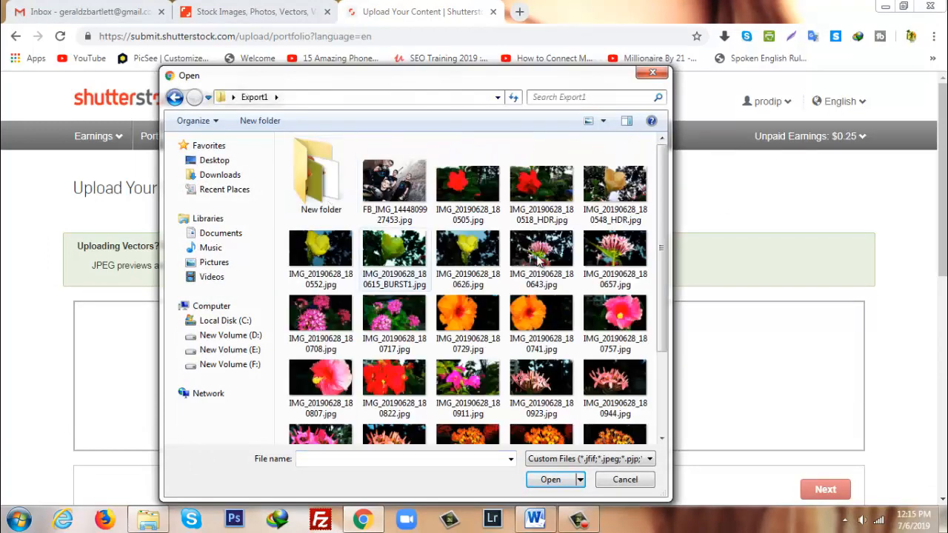
{"action": "left_click_drag", "start_coordinate": [657, 188], "coordinate": [659, 320]}
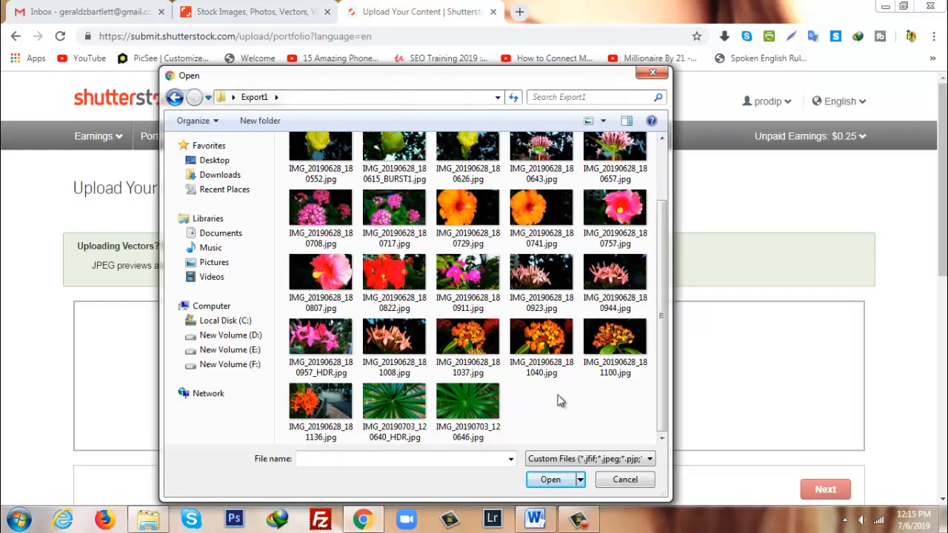
{"action": "left_click", "coordinate": [478, 412]}
{"action": "left_click", "coordinate": [382, 409], "text": "ctrl"}
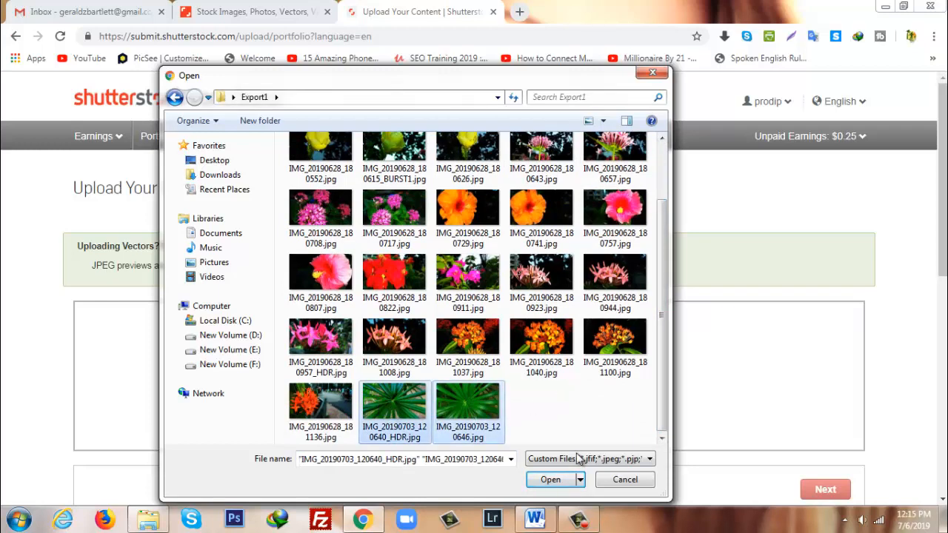
{"action": "left_click", "coordinate": [555, 481]}
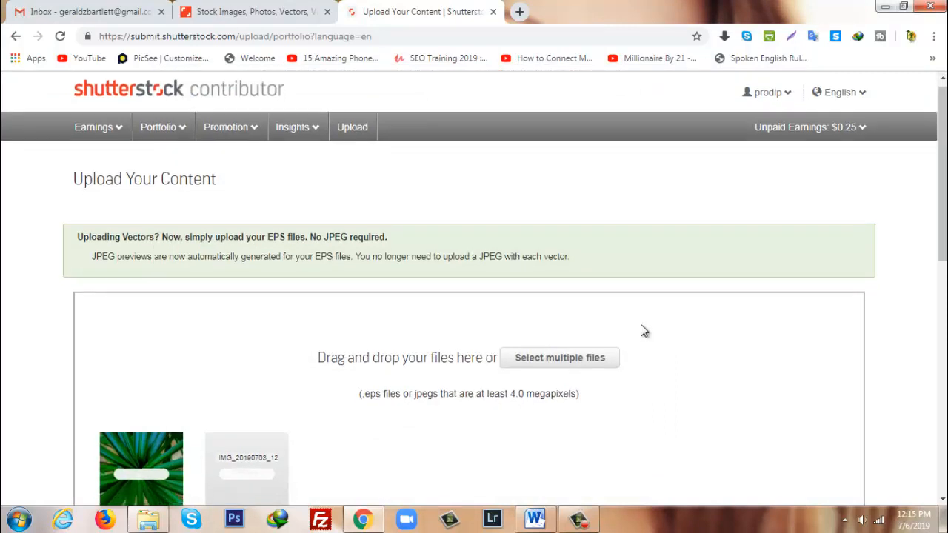
{"action": "scroll", "coordinate": [642, 328], "scroll_direction": "down", "scroll_amount": 3}
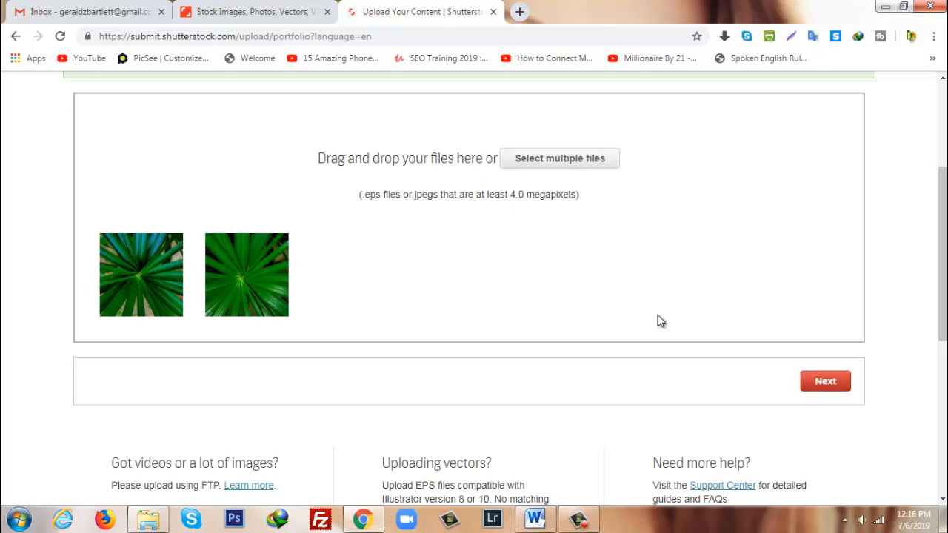
{"action": "left_click", "coordinate": [828, 382]}
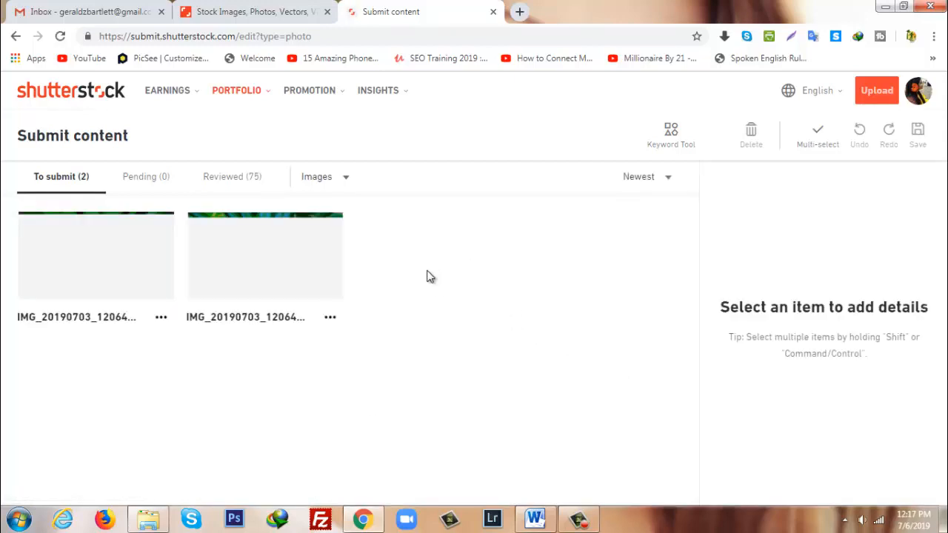
Step: Give IMG_20190703_120646.jpg the description "Beautiful circle green leaf in the garden"
{"action": "mouse_move", "coordinate": [106, 254]}
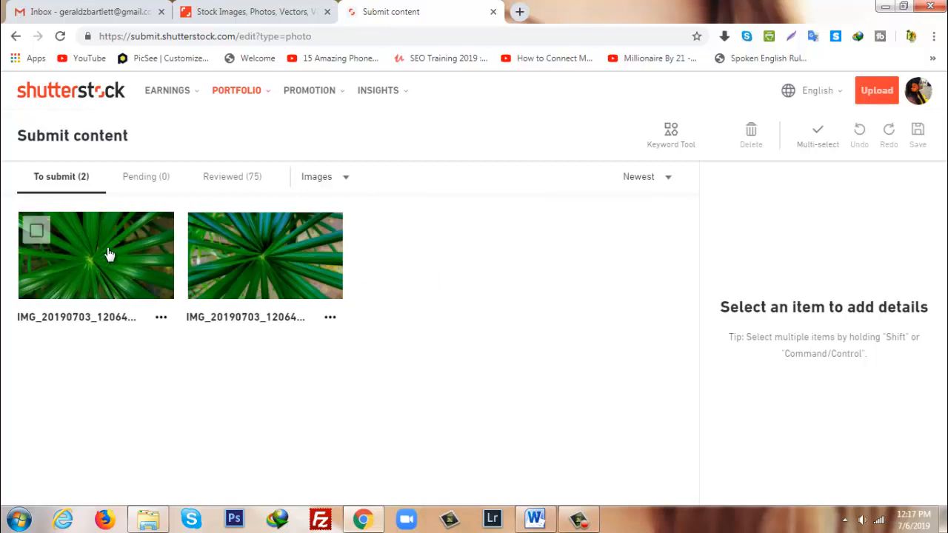
{"action": "left_click", "coordinate": [108, 255]}
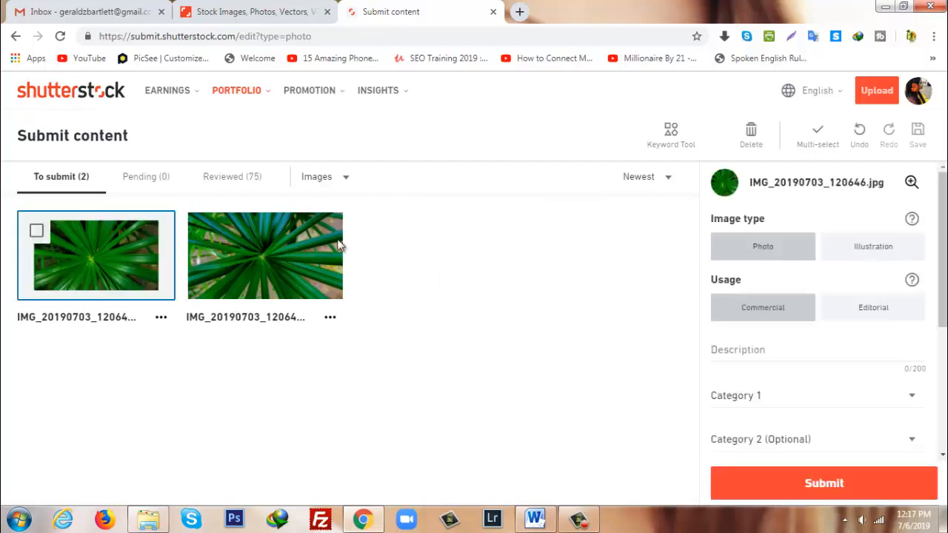
{"action": "left_click", "coordinate": [771, 351]}
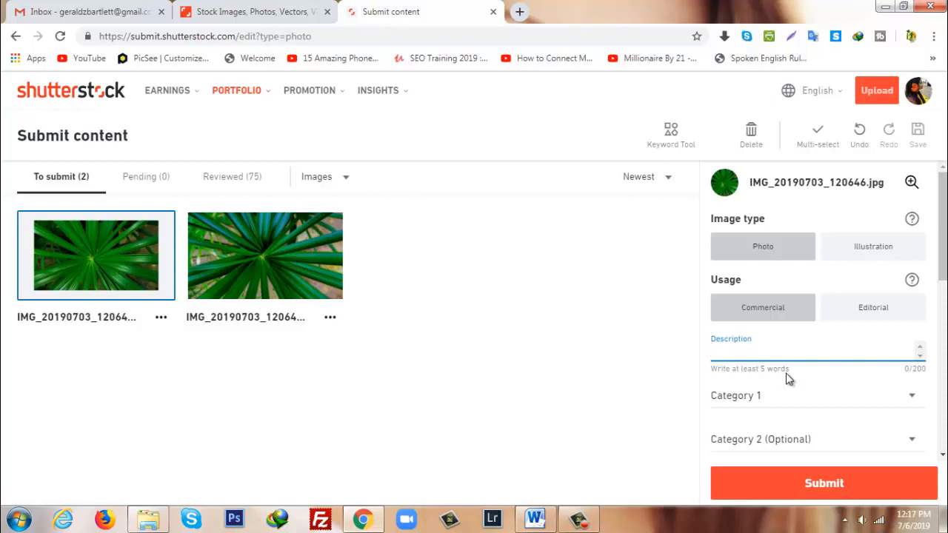
{"action": "type", "text": "Beautiful circle green leaf in the garden"}
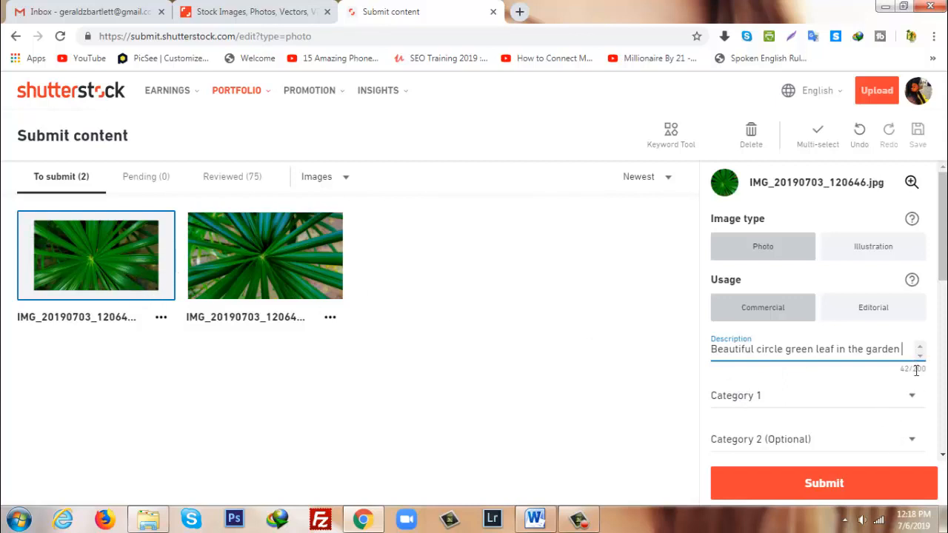
Step: Set the image's Category 1 to Nature and its optional Category 2 to Parks/Outdoor
{"action": "left_click", "coordinate": [912, 400]}
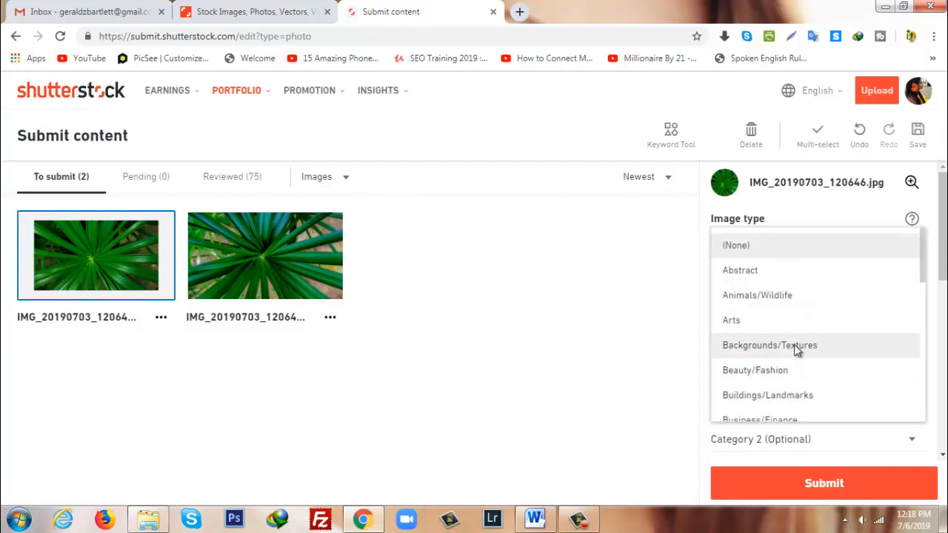
{"action": "scroll", "coordinate": [797, 350], "scroll_direction": "down", "scroll_amount": 1}
{"action": "scroll", "coordinate": [797, 350], "scroll_direction": "down", "scroll_amount": 5}
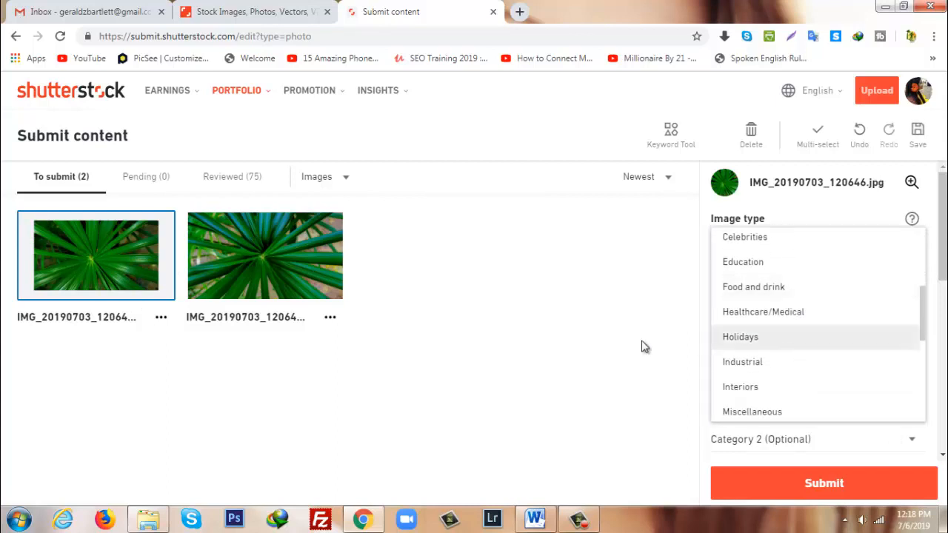
{"action": "scroll", "coordinate": [789, 315], "scroll_direction": "down", "scroll_amount": 5}
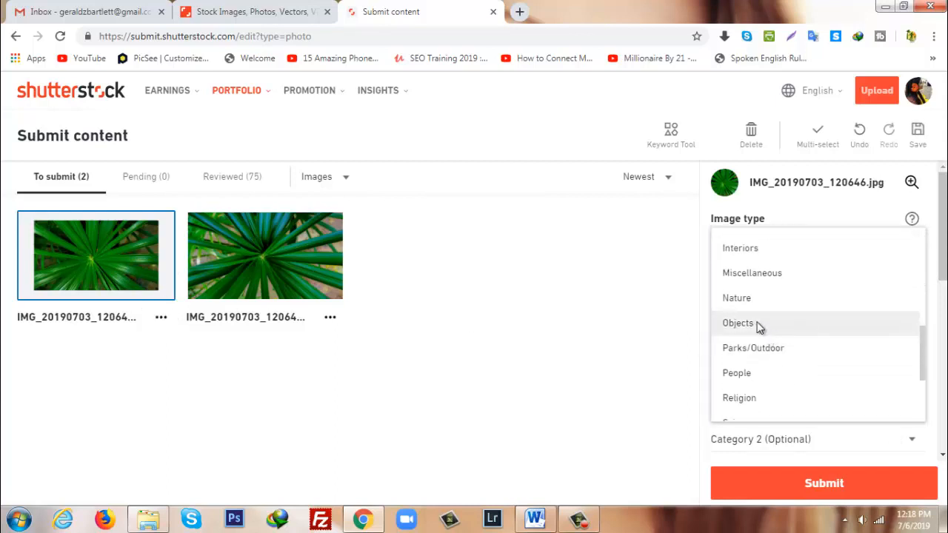
{"action": "left_click", "coordinate": [757, 300]}
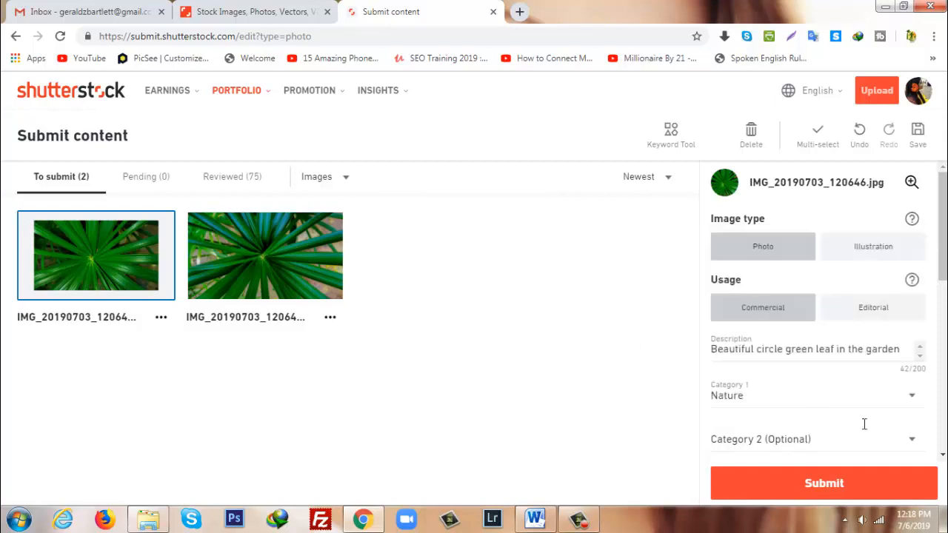
{"action": "left_click", "coordinate": [913, 441]}
{"action": "scroll", "coordinate": [778, 363], "scroll_direction": "down", "scroll_amount": 5}
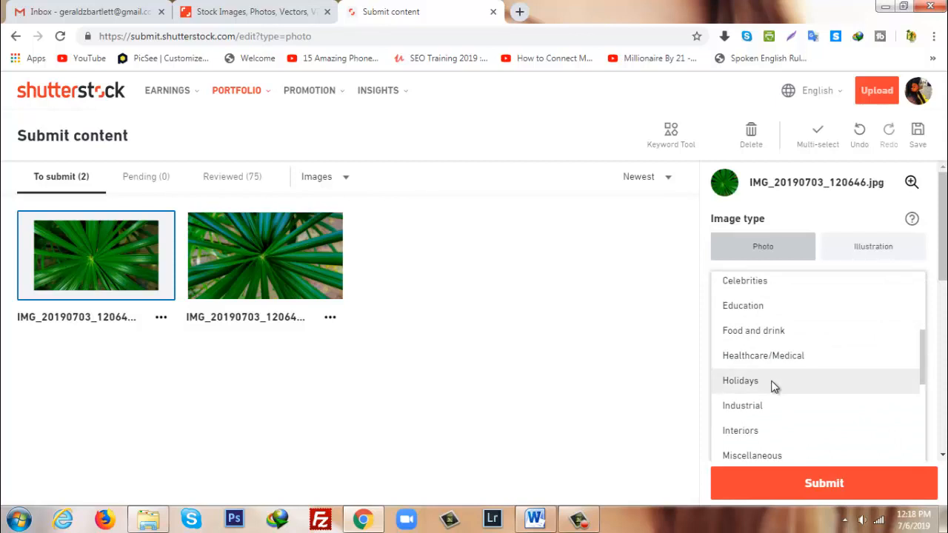
{"action": "scroll", "coordinate": [774, 389], "scroll_direction": "down", "scroll_amount": 4}
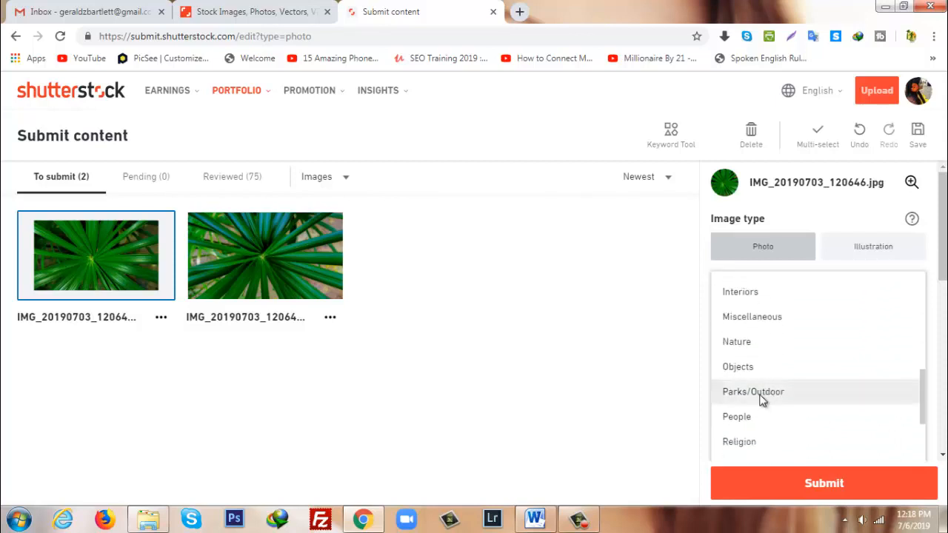
{"action": "left_click", "coordinate": [760, 399]}
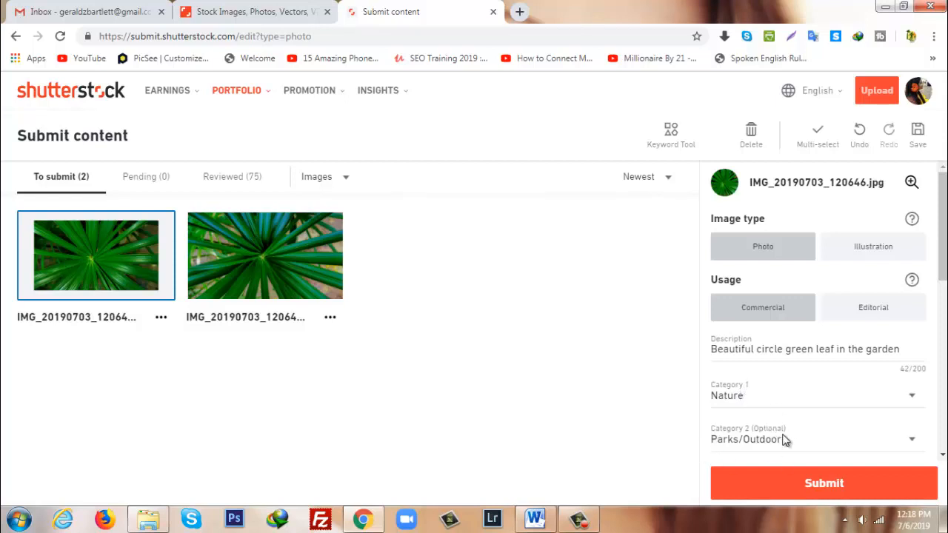
Step: Add the suggested keywords texture, background, green, pattern, color, abstract and bright to the selected leaf image
{"action": "scroll", "coordinate": [881, 323], "scroll_direction": "down", "scroll_amount": 2}
{"action": "scroll", "coordinate": [861, 317], "scroll_direction": "up", "scroll_amount": 2}
{"action": "scroll", "coordinate": [847, 326], "scroll_direction": "down", "scroll_amount": 4}
{"action": "scroll", "coordinate": [891, 324], "scroll_direction": "down", "scroll_amount": 2}
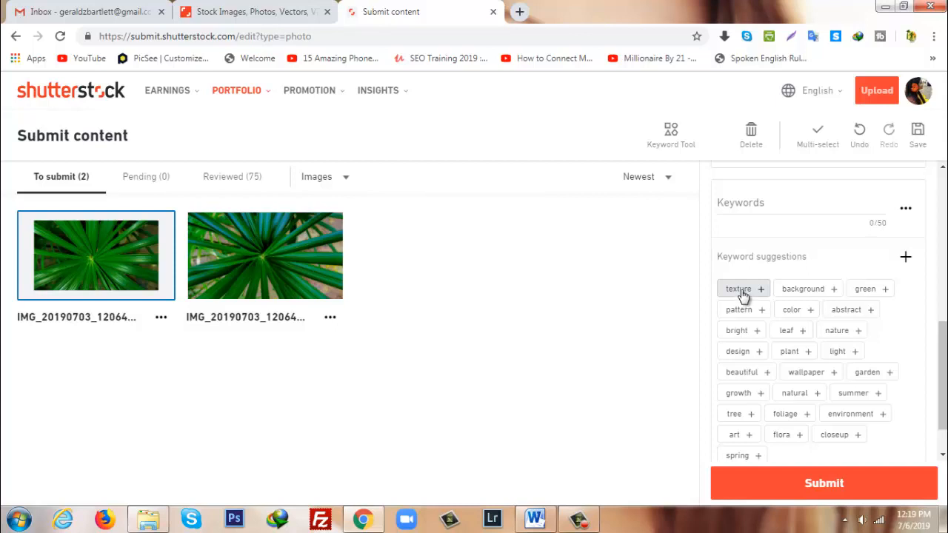
{"action": "left_click", "coordinate": [743, 292]}
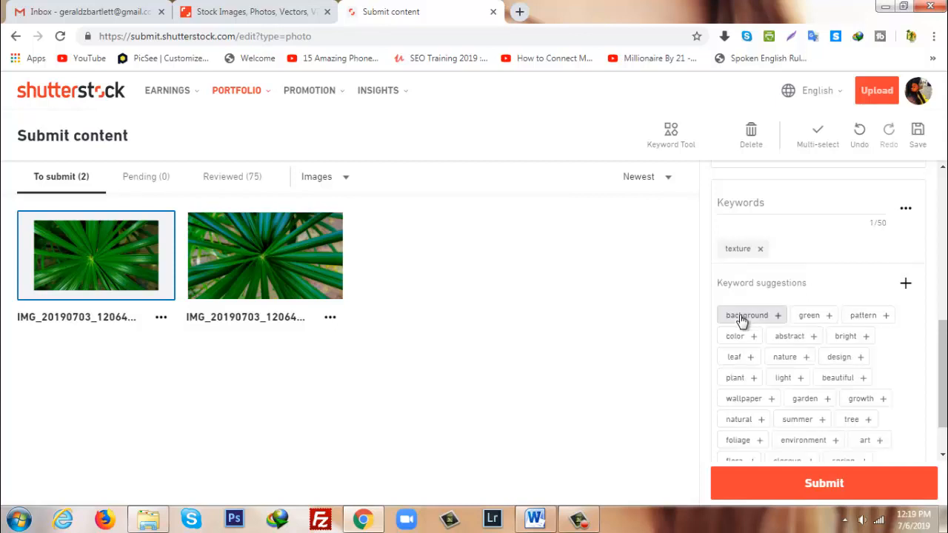
{"action": "left_click", "coordinate": [743, 320]}
{"action": "left_click", "coordinate": [743, 320]}
{"action": "left_click", "coordinate": [743, 321]}
{"action": "left_click", "coordinate": [739, 339]}
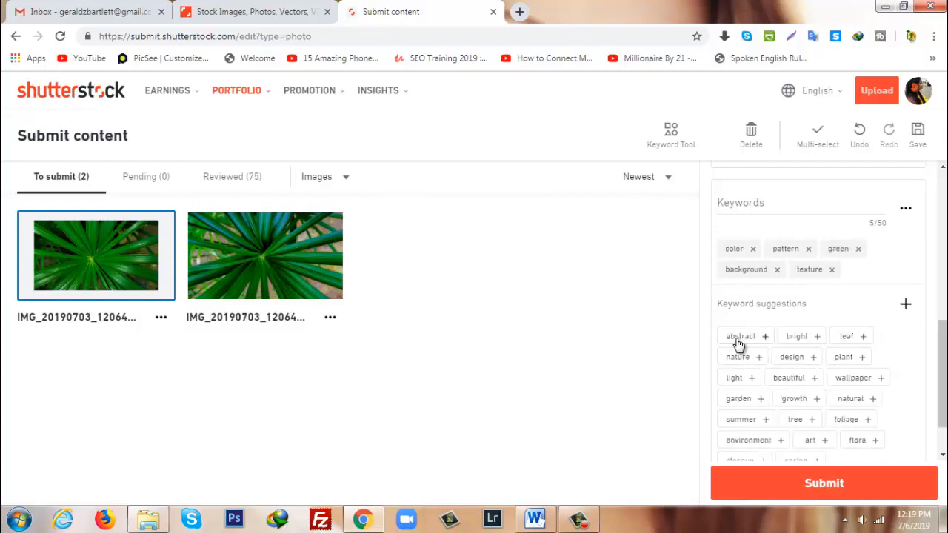
{"action": "left_click", "coordinate": [739, 339]}
{"action": "left_click", "coordinate": [737, 340]}
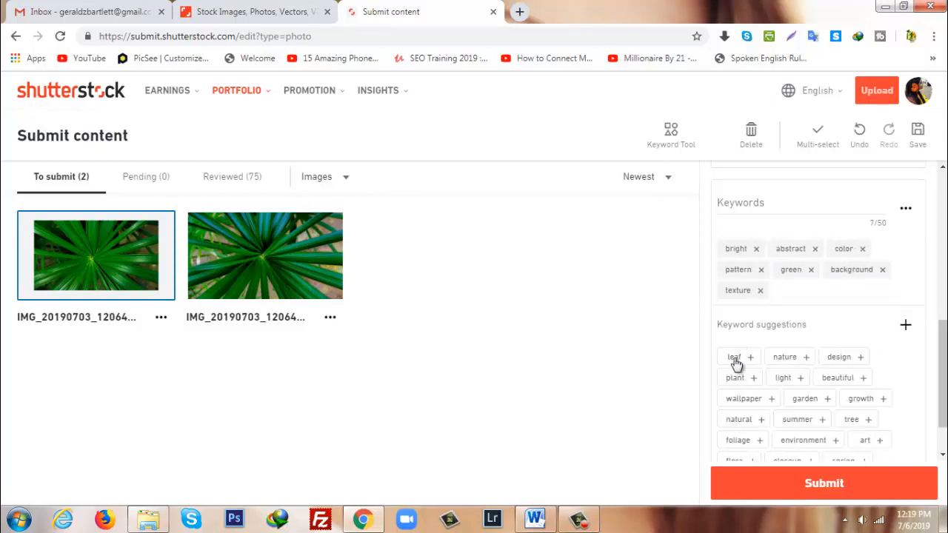
Step: Add the suggested keywords leaf, nature, design, plant, light, beautiful, wallpaper, garden and growth to the image
{"action": "left_click", "coordinate": [737, 358]}
{"action": "left_click", "coordinate": [737, 363]}
{"action": "left_click", "coordinate": [737, 363]}
{"action": "left_click", "coordinate": [738, 381]}
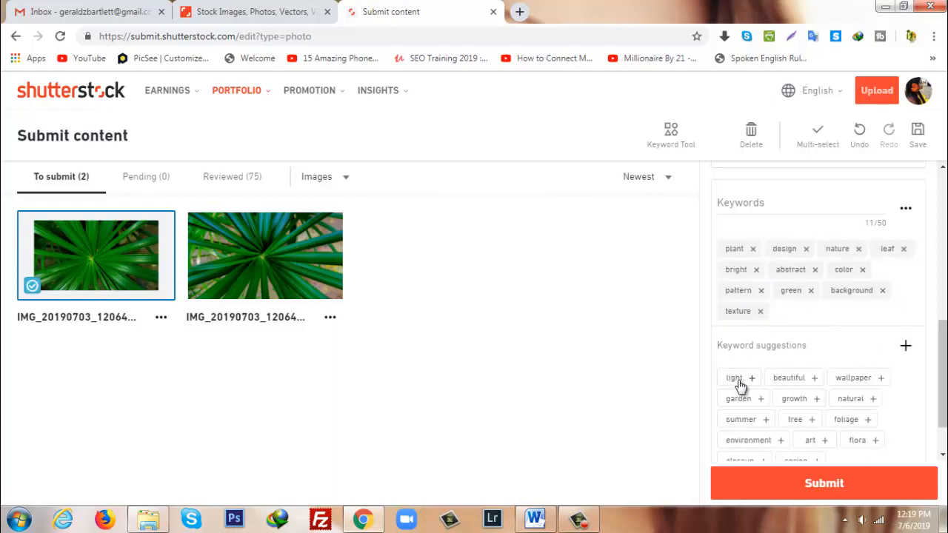
{"action": "left_click", "coordinate": [738, 384]}
{"action": "left_click", "coordinate": [738, 379]}
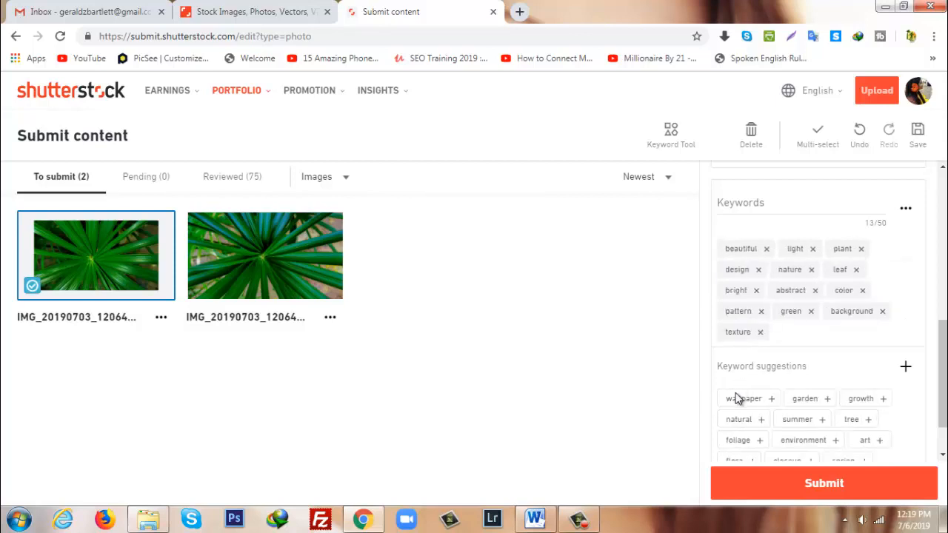
{"action": "left_click", "coordinate": [737, 400]}
{"action": "left_click", "coordinate": [737, 400]}
{"action": "left_click", "coordinate": [736, 400]}
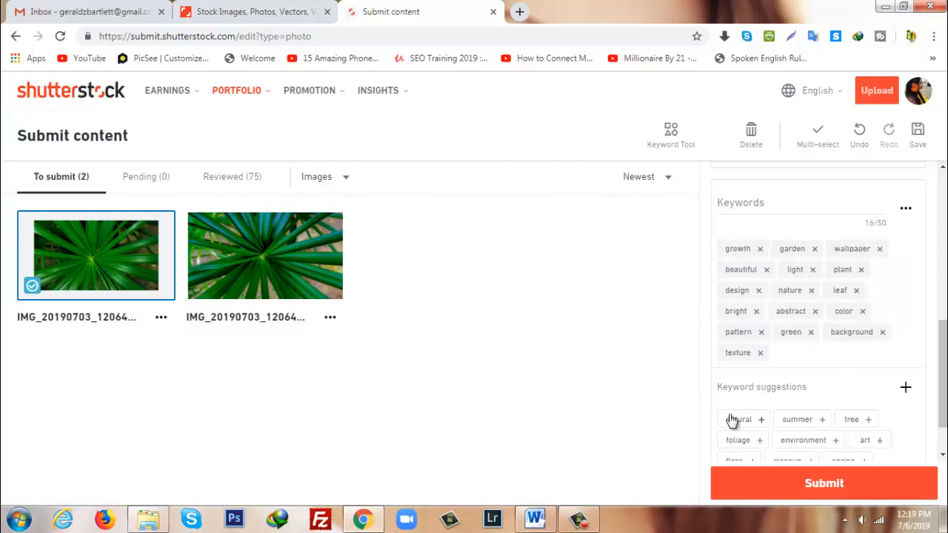
Step: Add the remaining suggested keywords natural, summer, tree, foliage, environment, art, flora, closeup and spring to the image
{"action": "left_click", "coordinate": [733, 420]}
{"action": "left_click", "coordinate": [734, 423]}
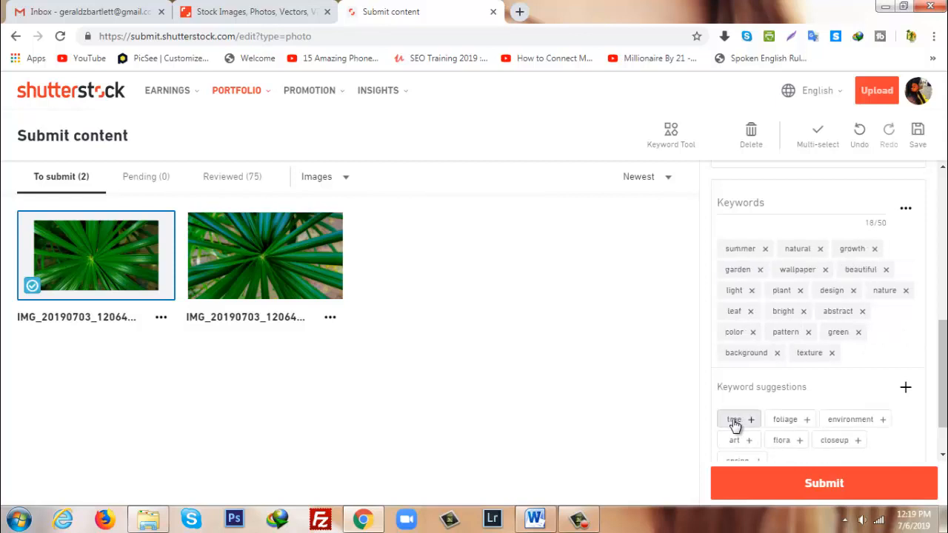
{"action": "left_click", "coordinate": [734, 423]}
{"action": "left_click", "coordinate": [735, 443]}
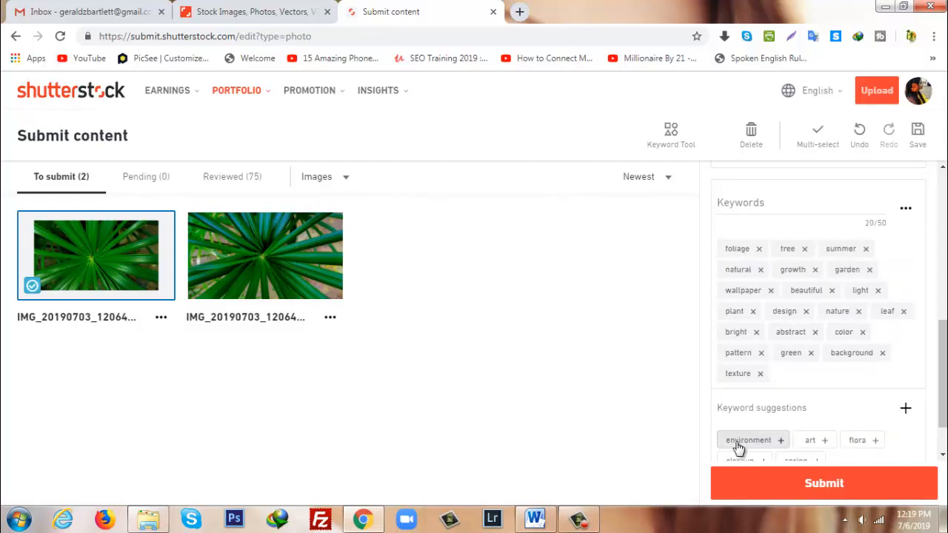
{"action": "left_click", "coordinate": [739, 443]}
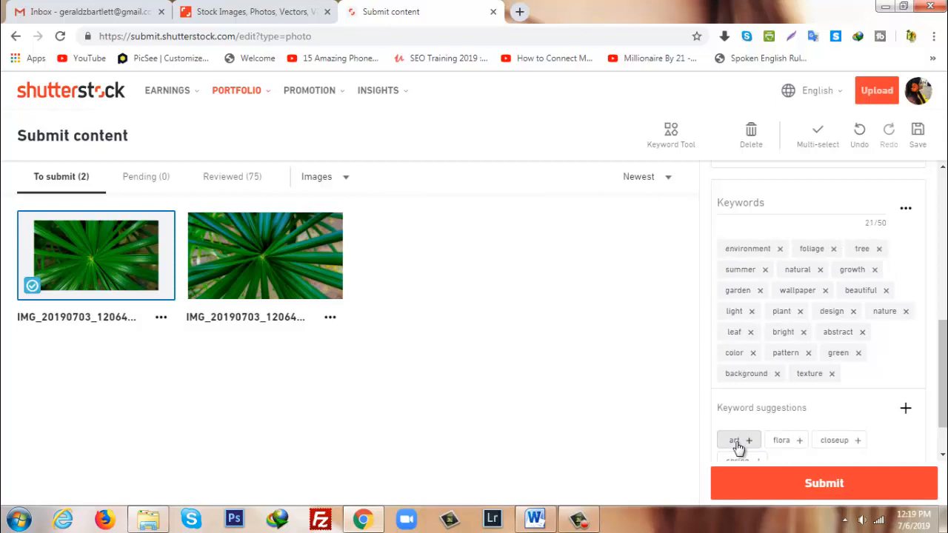
{"action": "left_click", "coordinate": [736, 443]}
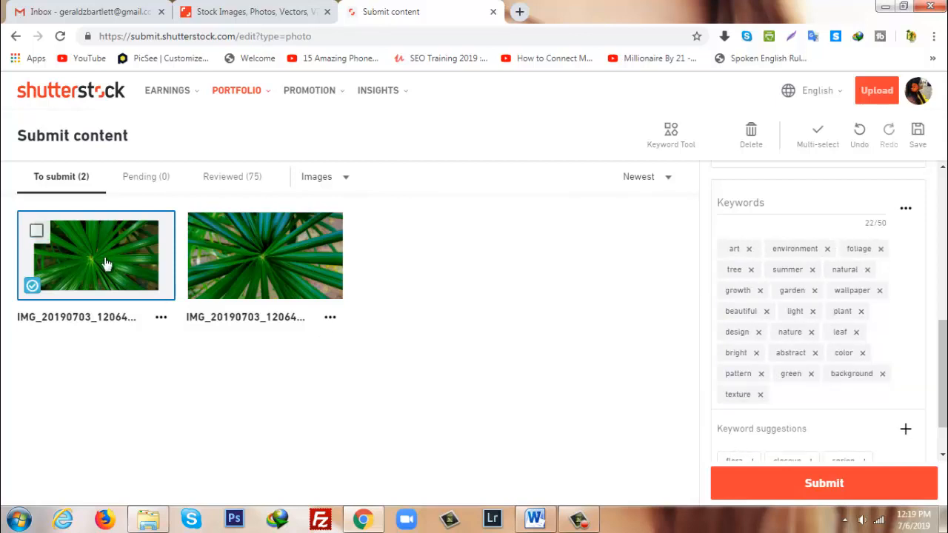
{"action": "scroll", "coordinate": [778, 391], "scroll_direction": "down", "scroll_amount": 2}
{"action": "left_click", "coordinate": [741, 402]}
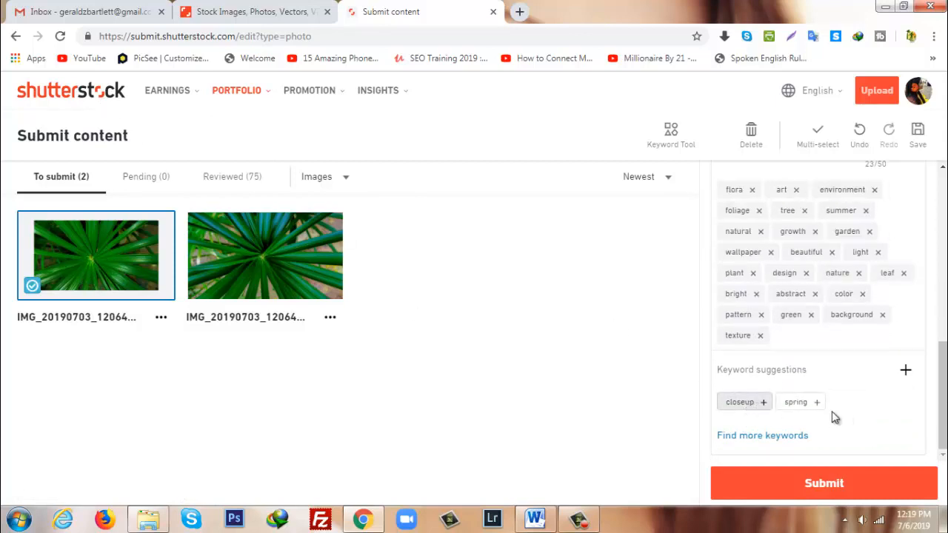
{"action": "left_click", "coordinate": [741, 404]}
{"action": "left_click", "coordinate": [741, 405]}
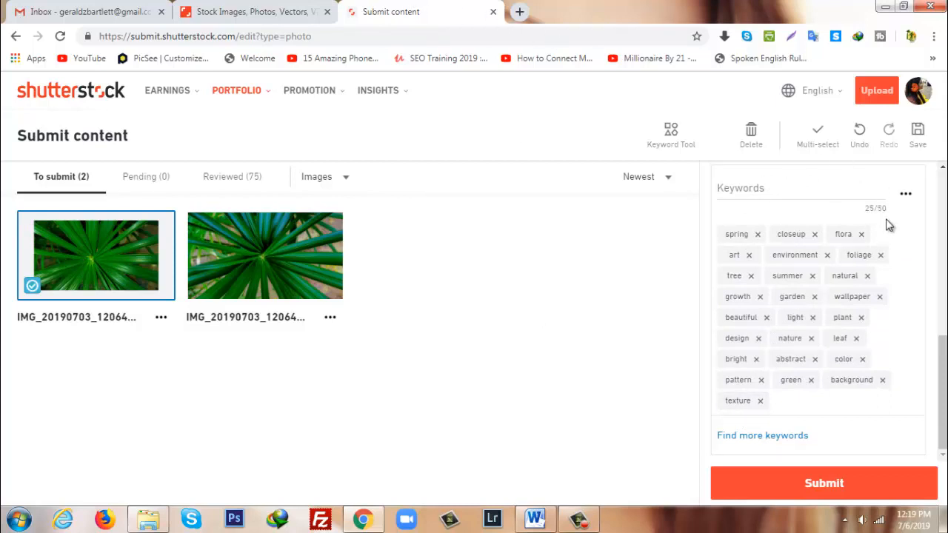
Step: Search the public Shutterstock site's images for "circle green leaf"
{"action": "left_click", "coordinate": [247, 12]}
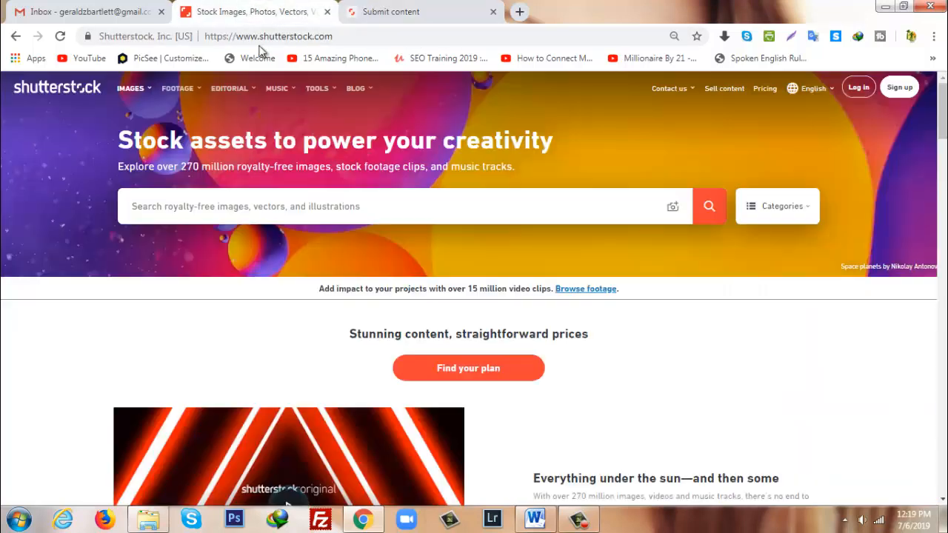
{"action": "left_click", "coordinate": [318, 206]}
{"action": "type", "text": "circle "}
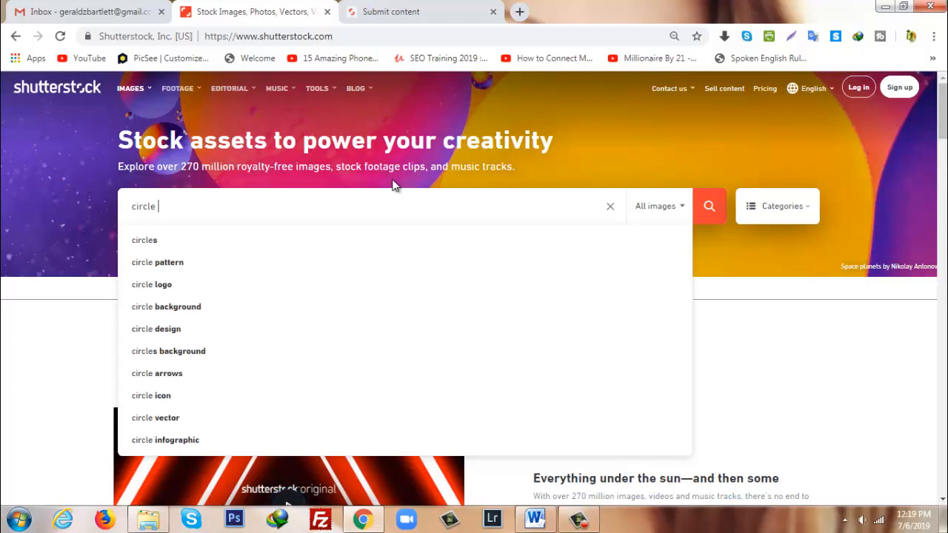
{"action": "type", "text": "green leaf"}
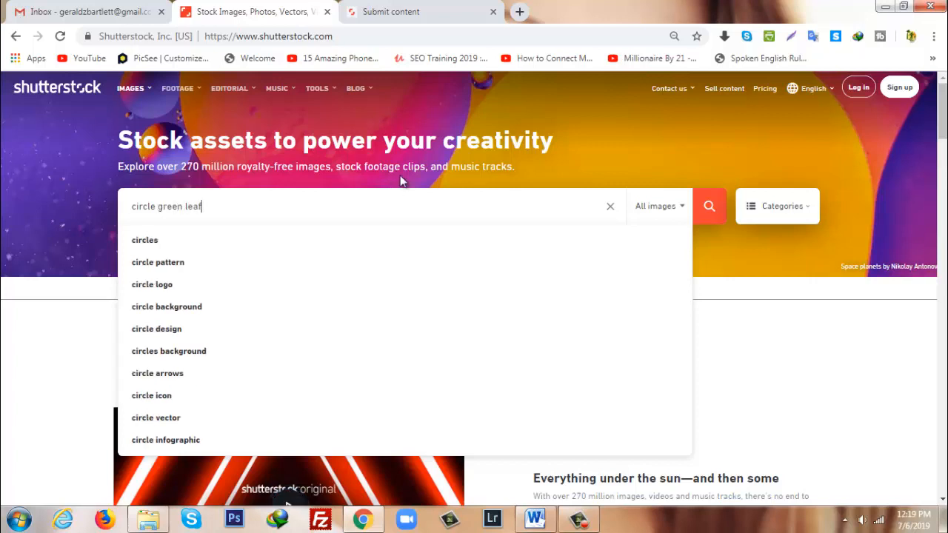
{"action": "key", "text": "Return"}
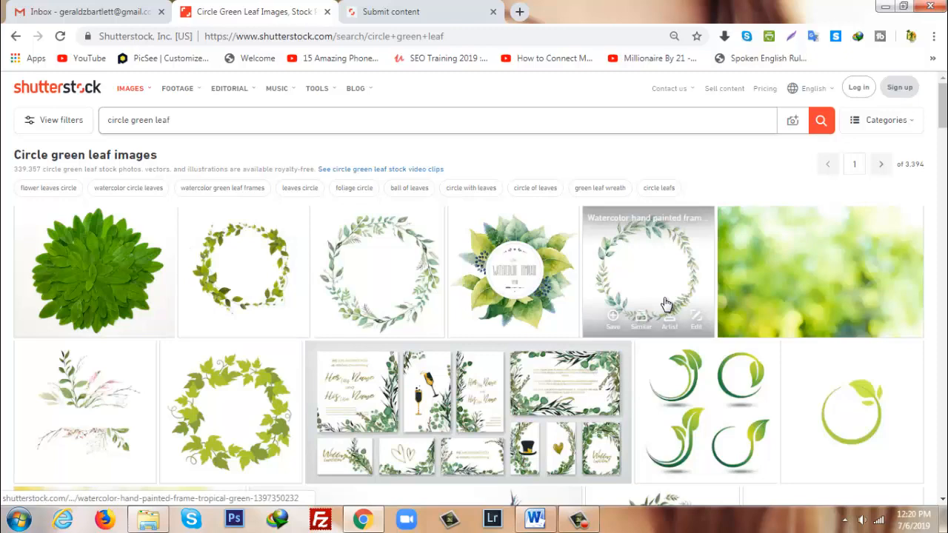
Step: Open the image "Green round frame with small leaves" from the search results and examine its related keywords
{"action": "scroll", "coordinate": [665, 304], "scroll_direction": "down", "scroll_amount": 3}
{"action": "scroll", "coordinate": [370, 289], "scroll_direction": "up", "scroll_amount": 3}
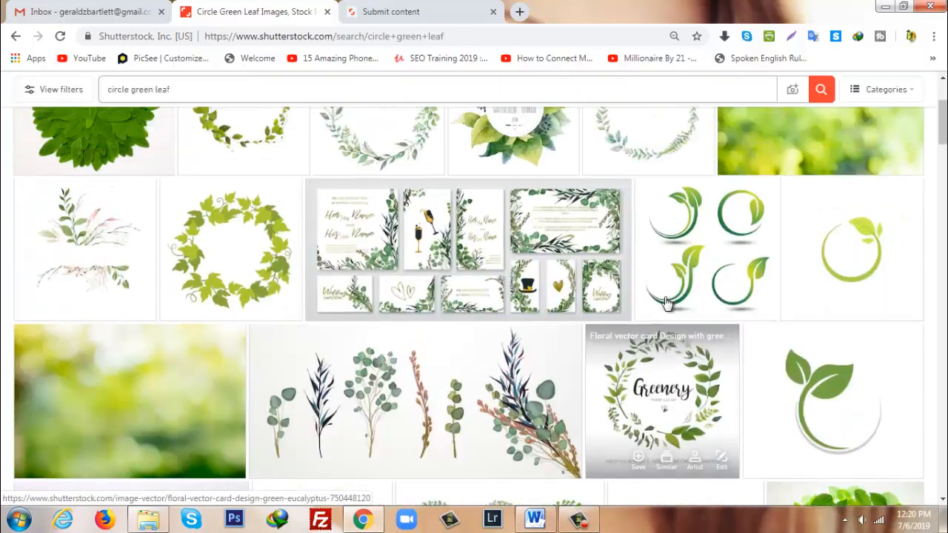
{"action": "left_click", "coordinate": [165, 271]}
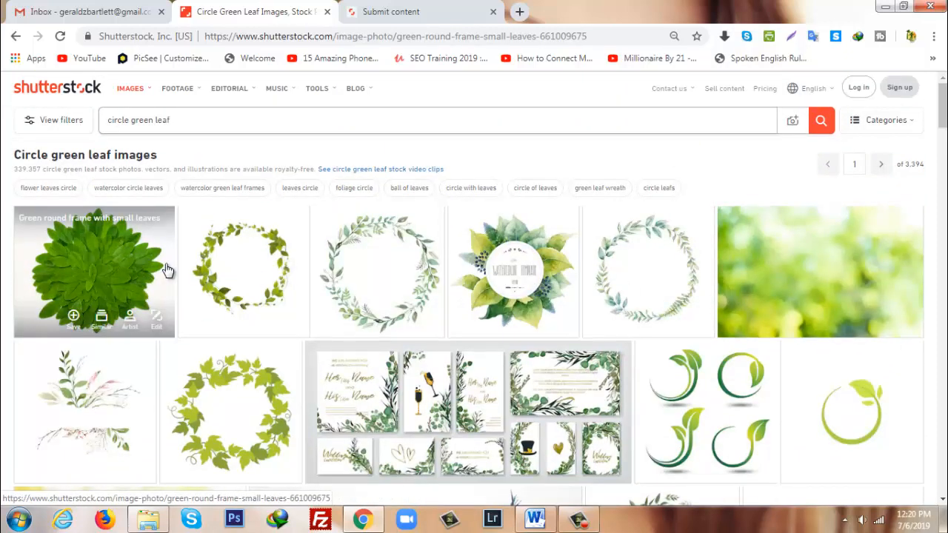
{"action": "scroll", "coordinate": [363, 266], "scroll_direction": "down", "scroll_amount": 3}
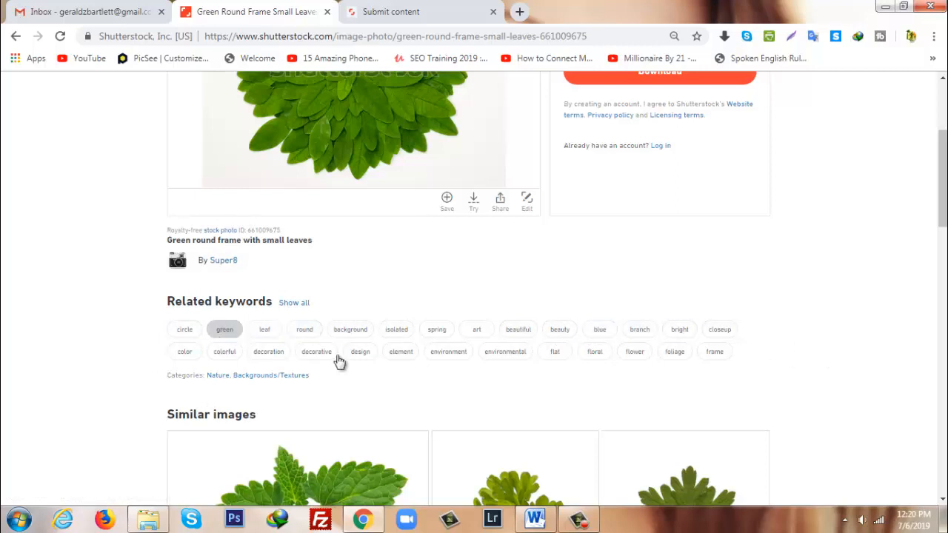
Step: Open Notepad, place it below the related keywords, and start a keyword list with "circle, green, leaf, round, background, isolated,"
{"action": "left_click", "coordinate": [19, 519]}
{"action": "left_click", "coordinate": [55, 275]}
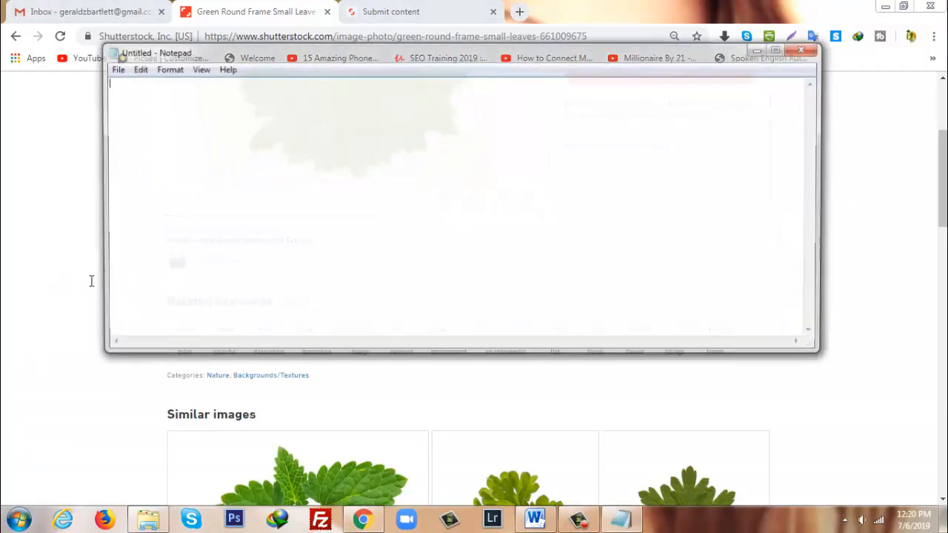
{"action": "left_click_drag", "start_coordinate": [358, 51], "coordinate": [461, 389]}
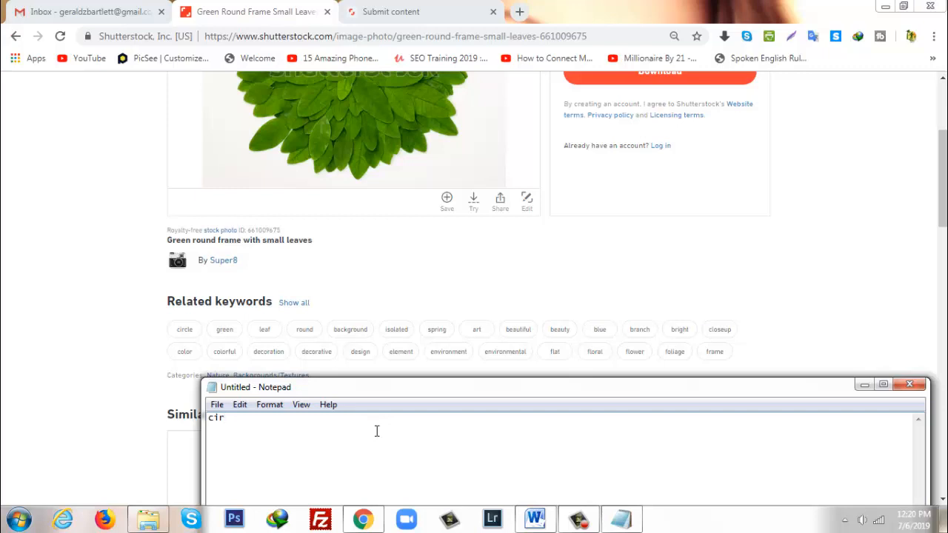
{"action": "key", "text": "BackSpace"}
{"action": "type", "text": "green, leaf, round"}
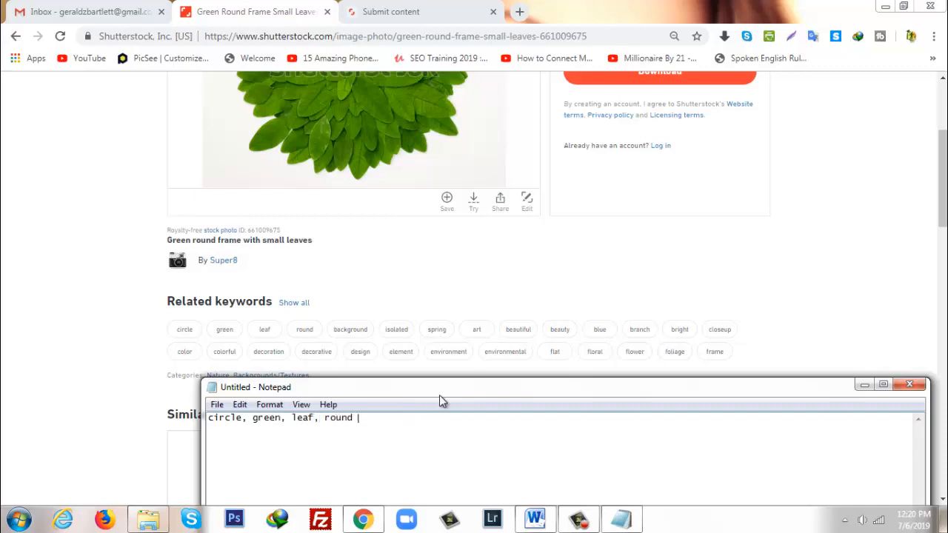
{"action": "type", "text": ", background, isolated,"}
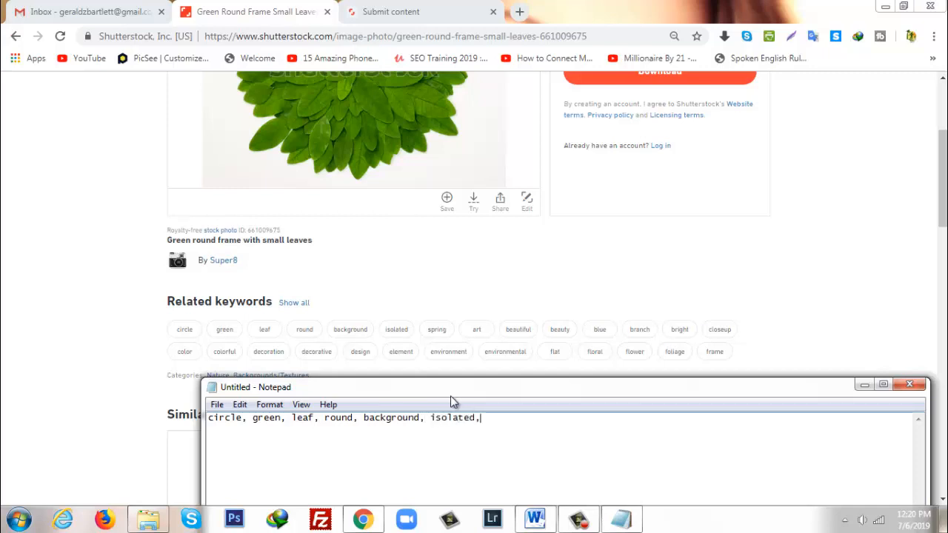
Step: Continue the Notepad keyword list with "sping, art, beauty, brance, bright, closeup,"
{"action": "type", "text": " sp"}
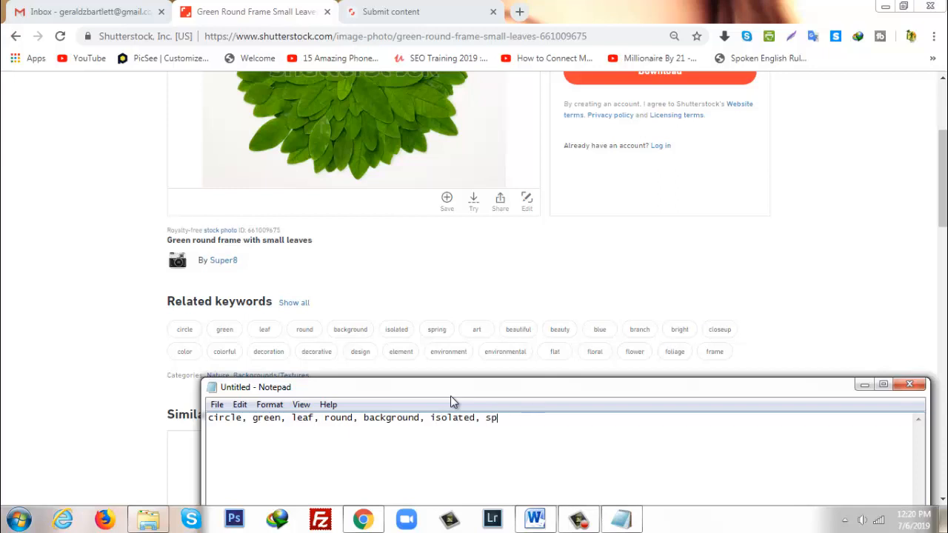
{"action": "type", "text": "ing, art, beauty, bra"}
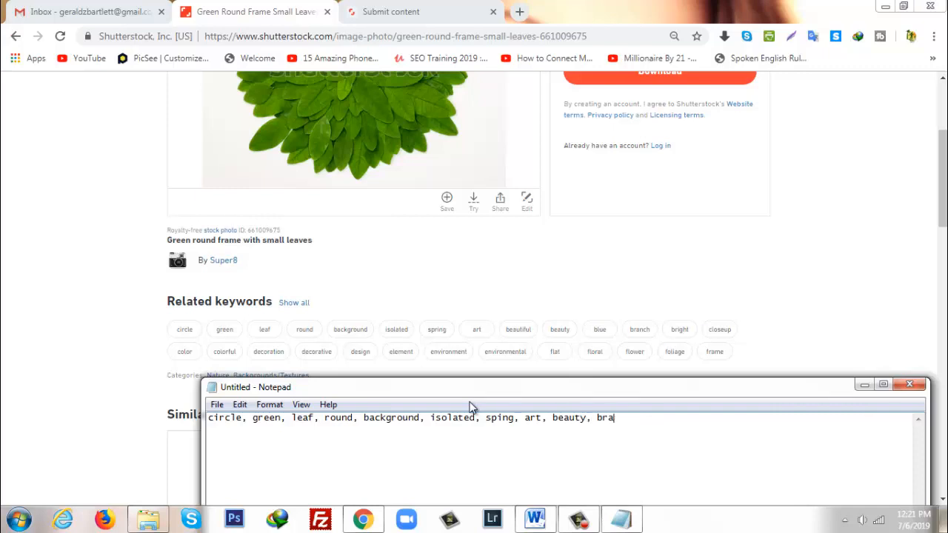
{"action": "type", "text": "nce "}
{"action": "type", "text": "gr"}
{"action": "type", "text": "ight"}
{"action": "type", "text": ", close"}
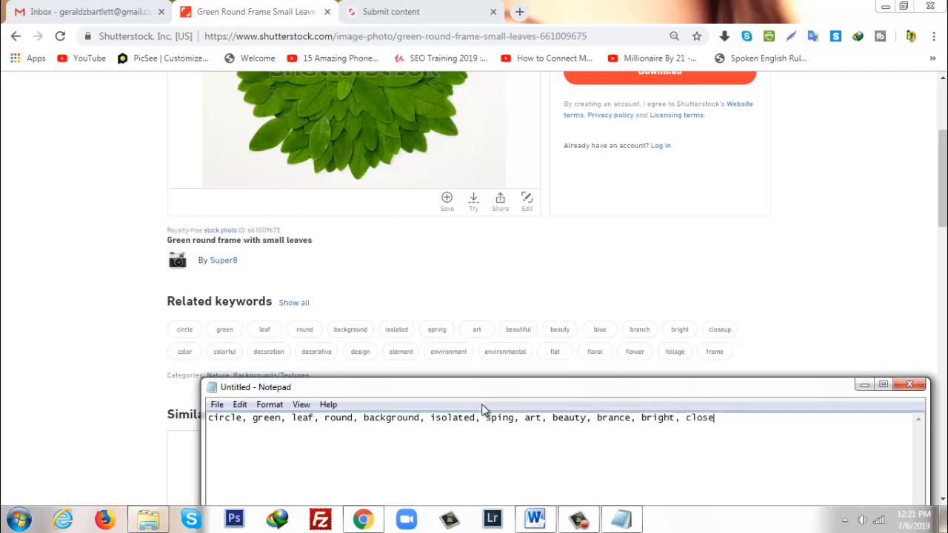
{"action": "type", "text": "iup,"}
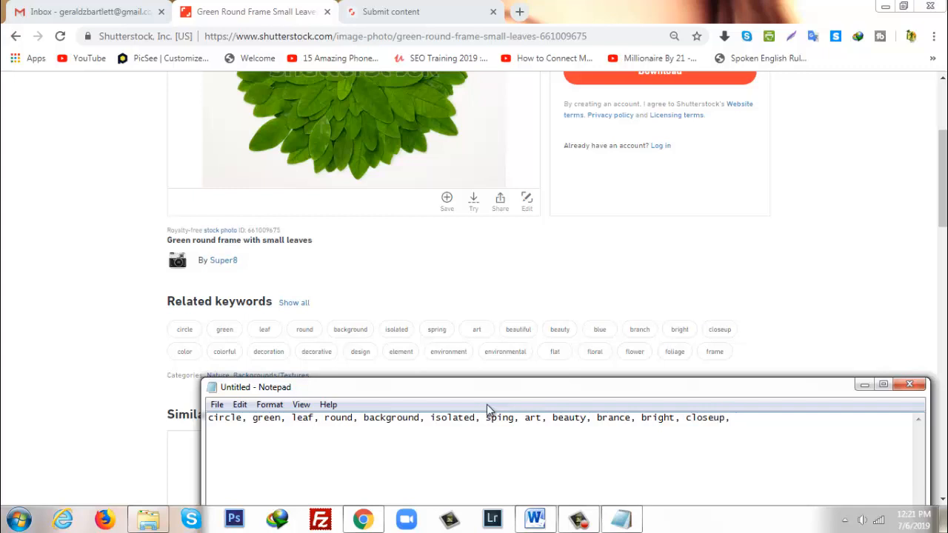
Step: Extend the Notepad keyword list with "color, decoration, decorative, design, element, environment"
{"action": "key", "text": "BackSpace"}
{"action": "key", "text": "BackSpace"}
{"action": "type", "text": "olor, decoration, decorati"}
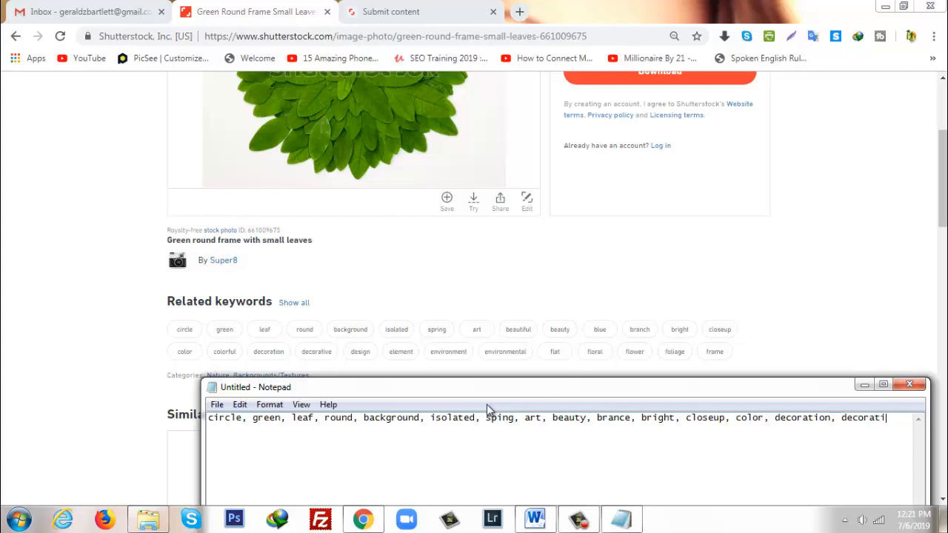
{"action": "type", "text": "ve, design"}
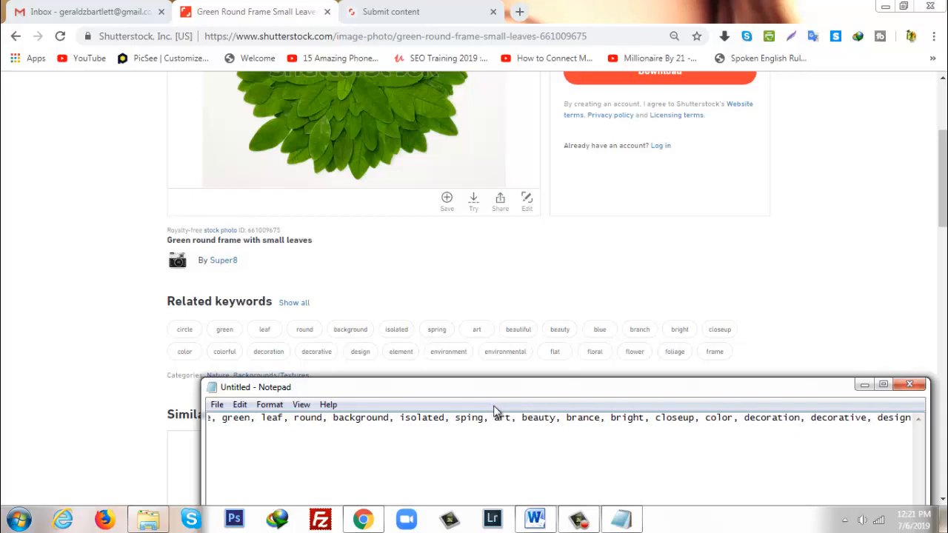
{"action": "type", "text": ", "}
{"action": "type", "text": "elemet"}
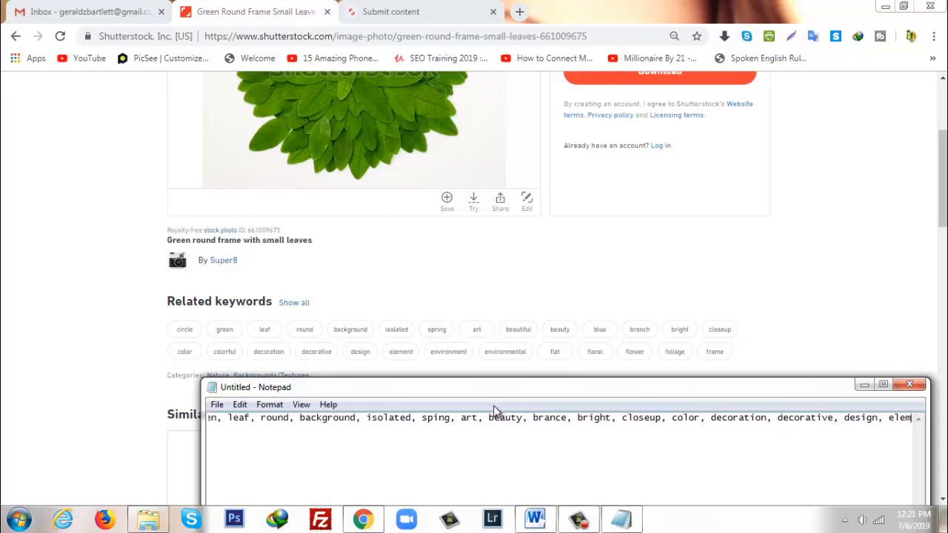
{"action": "key", "text": "BackSpace"}
{"action": "key", "text": "BackSpace"}
{"action": "key", "text": "BackSpace"}
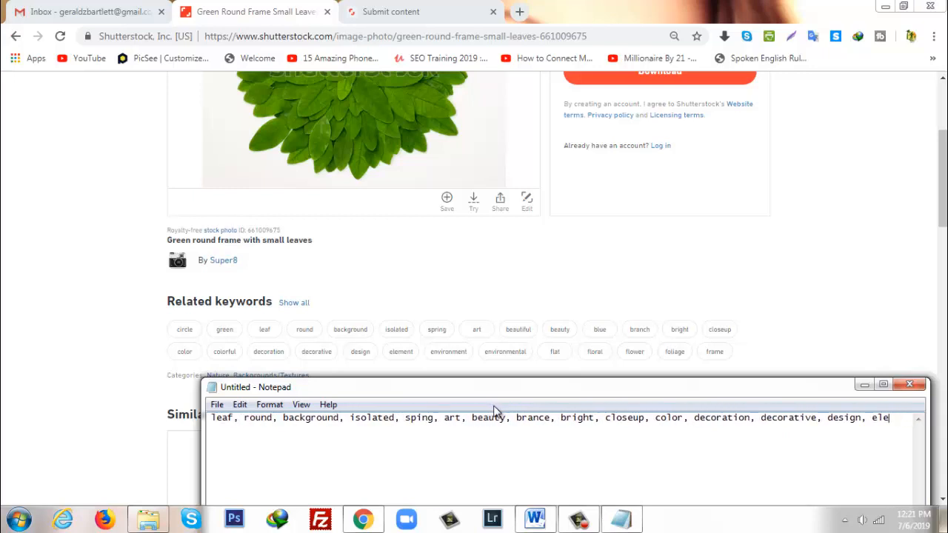
{"action": "type", "text": "ment "}
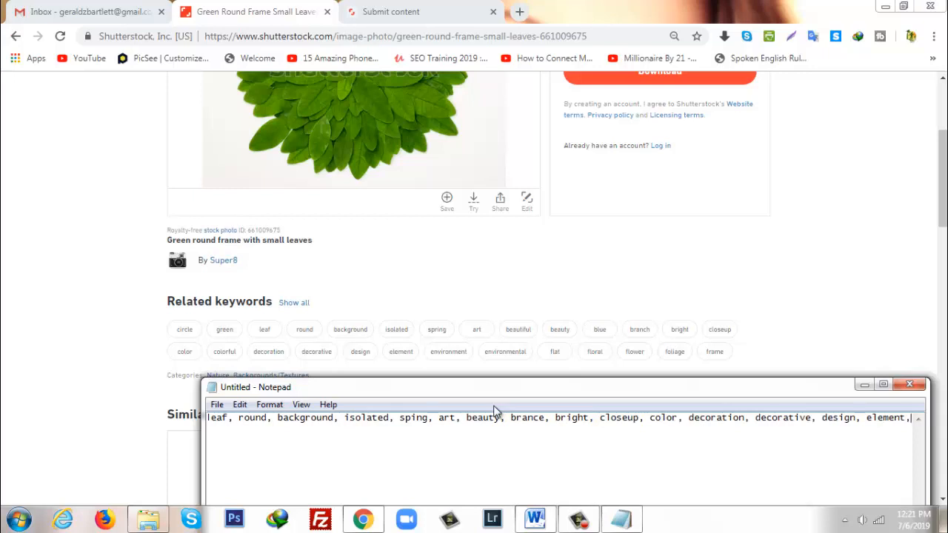
{"action": "type", "text": " en"}
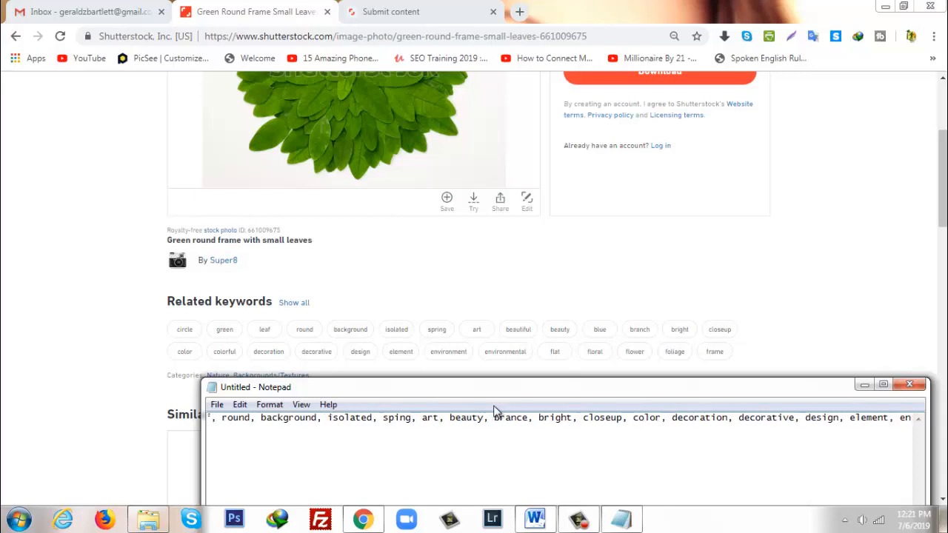
{"action": "type", "text": "vironment "}
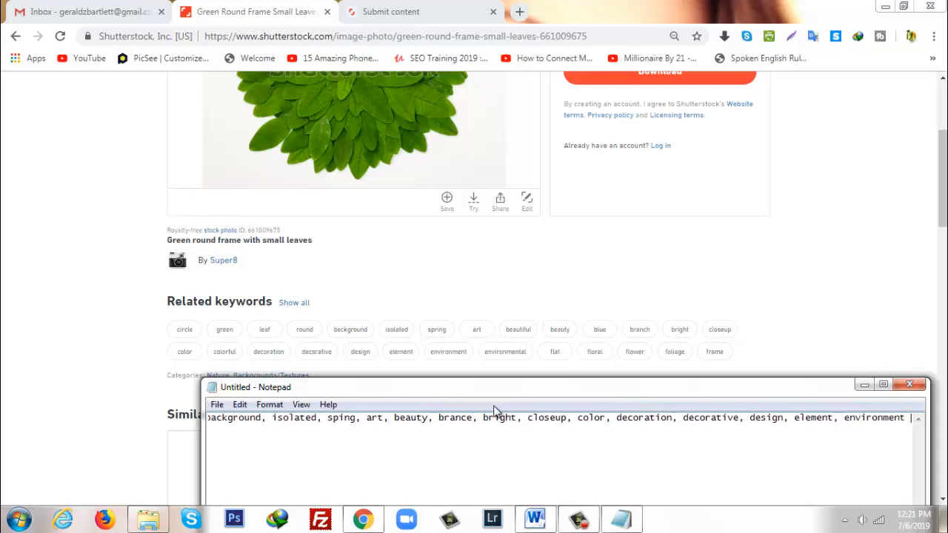
Step: Finish the Notepad keyword list by adding "flat, flower, frame" after "environment"
{"action": "type", "text": ", "}
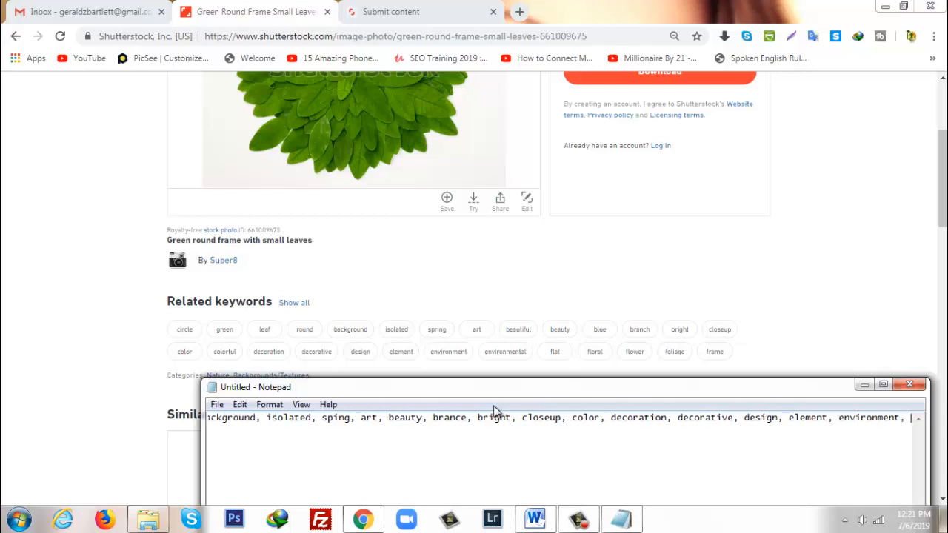
{"action": "type", "text": "flat, "}
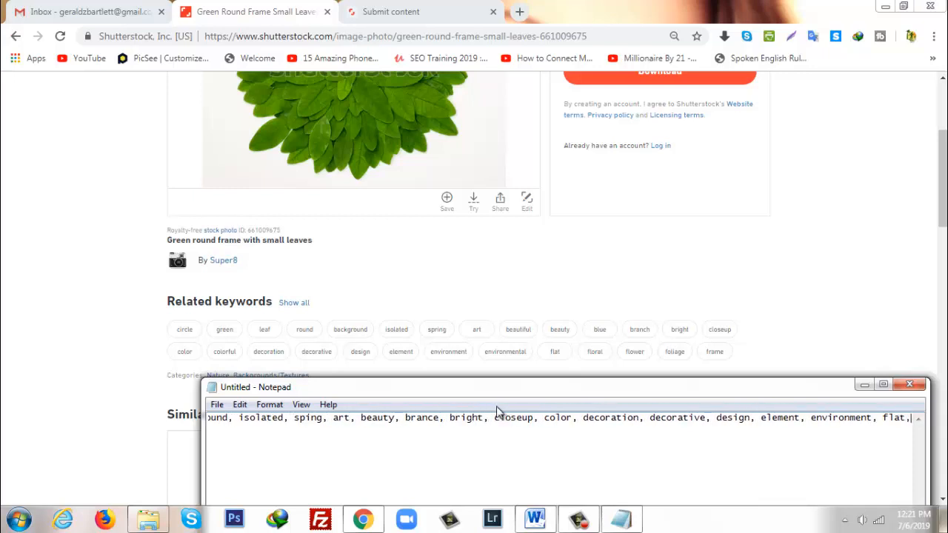
{"action": "type", "text": "flower"}
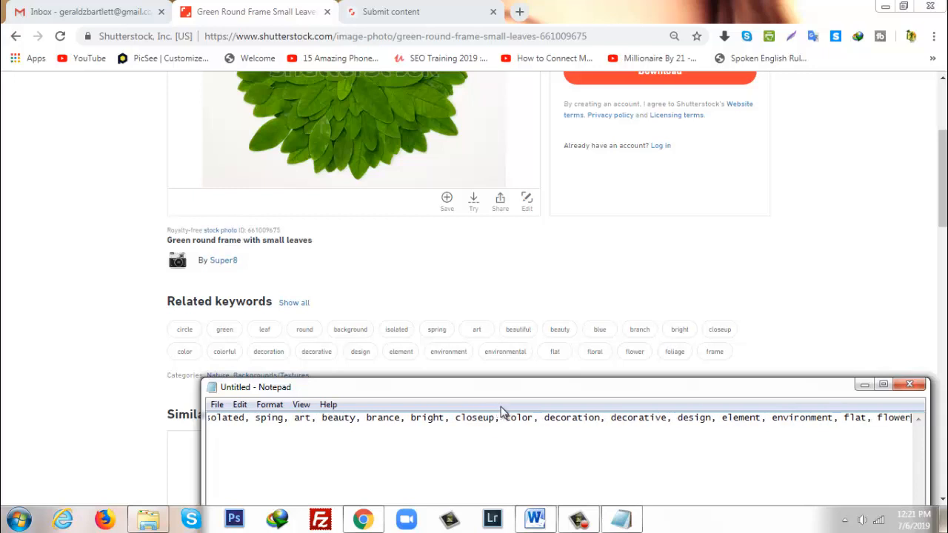
{"action": "type", "text": ", "}
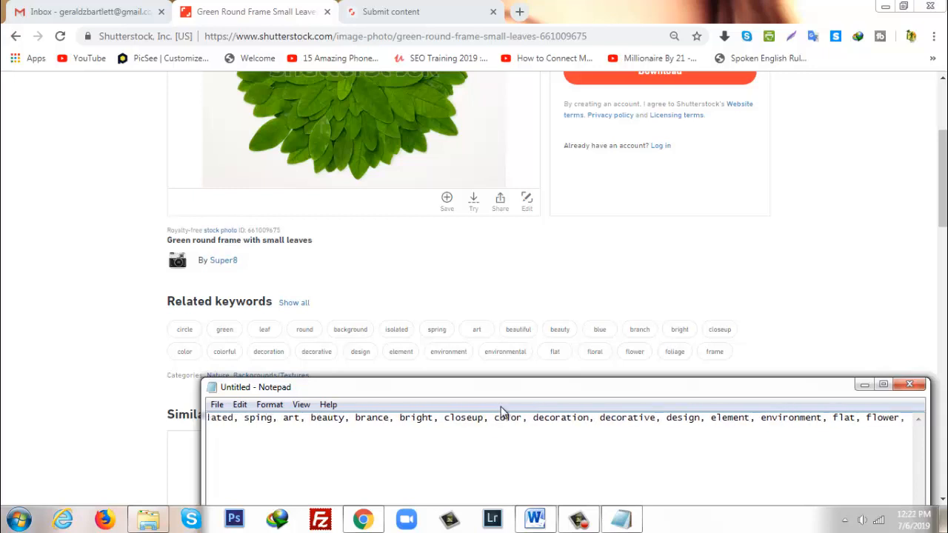
{"action": "type", "text": "frame"}
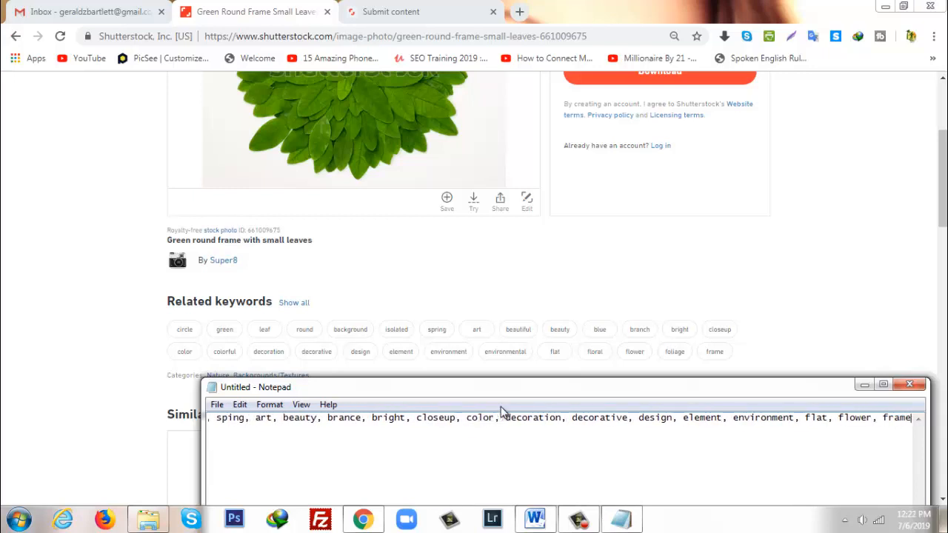
{"action": "type", "text": ","}
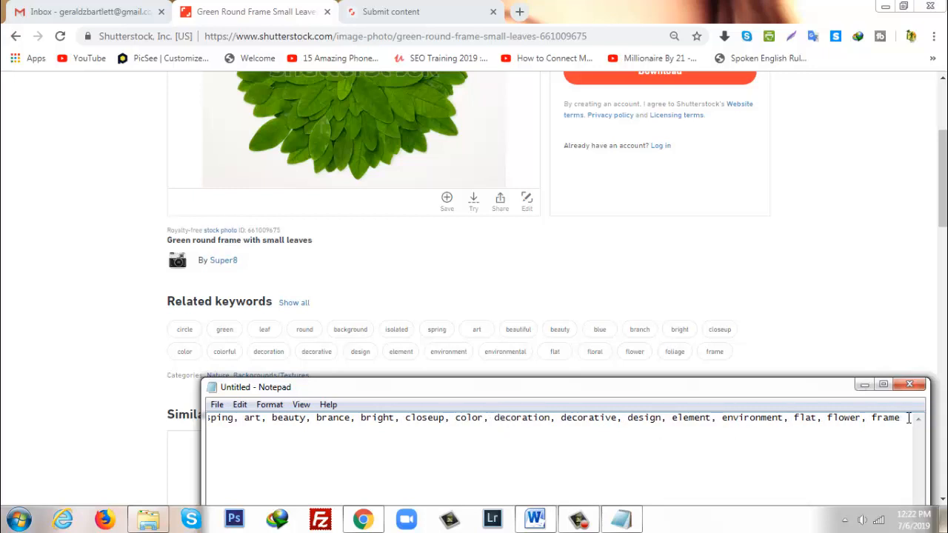
Step: Copy the whole Notepad keyword list into the first leaf photo's keywords on the Submit content page and remove the misspelled "brance" and "sping"
{"action": "left_click_drag", "start_coordinate": [905, 420], "coordinate": [125, 397]}
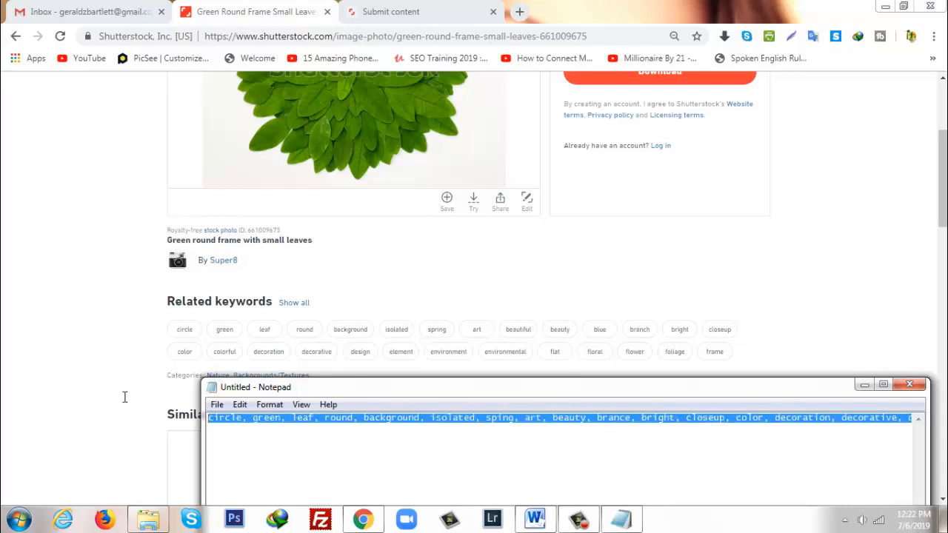
{"action": "left_click", "coordinate": [384, 11]}
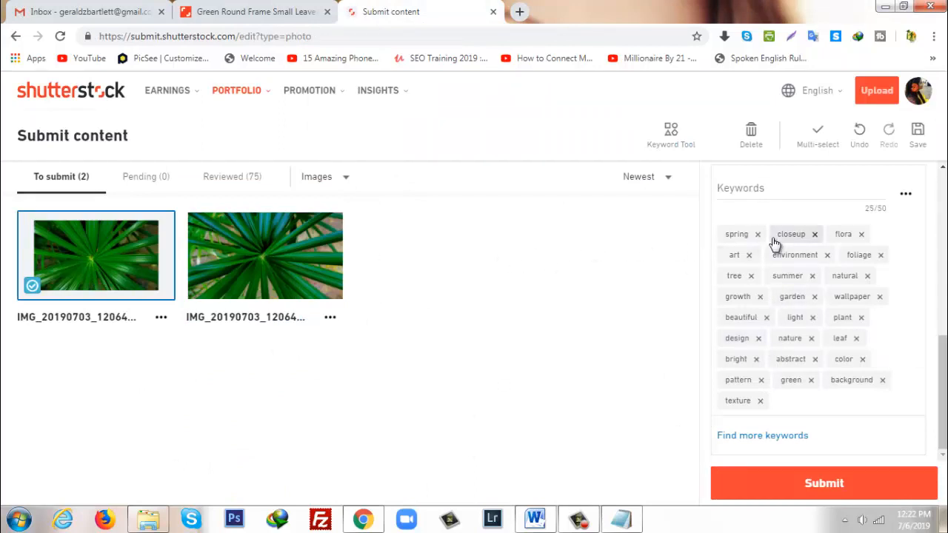
{"action": "scroll", "coordinate": [771, 244], "scroll_direction": "up", "scroll_amount": 1}
{"action": "left_click", "coordinate": [757, 255]}
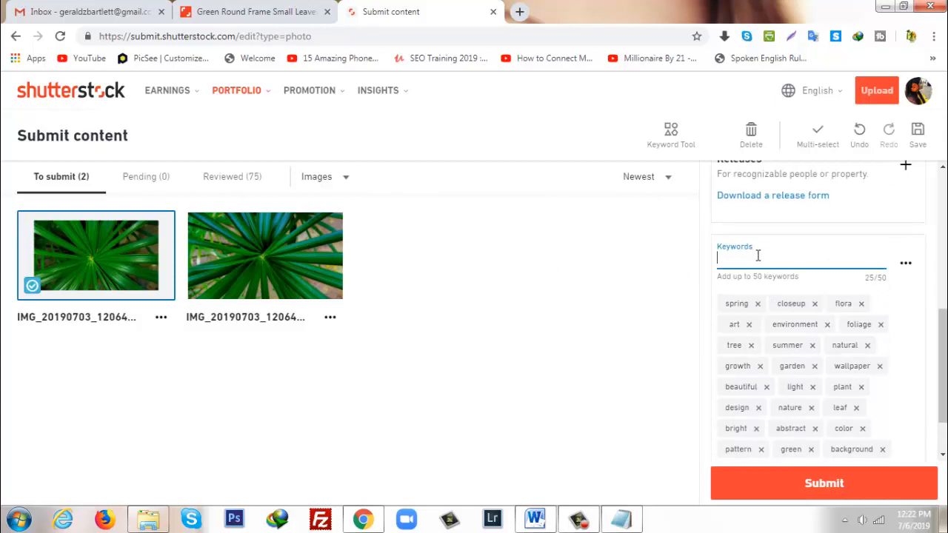
{"action": "key", "text": "ctrl+v"}
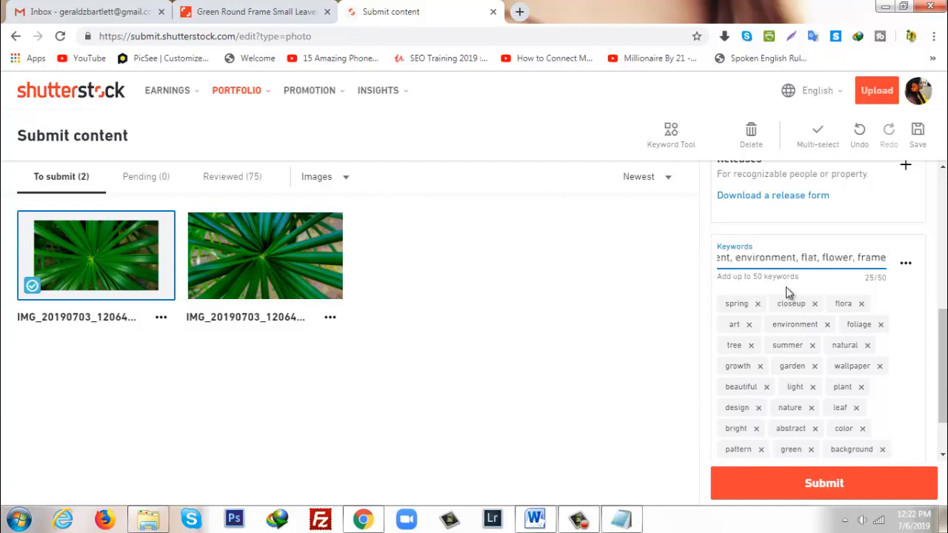
{"action": "key", "text": "Return"}
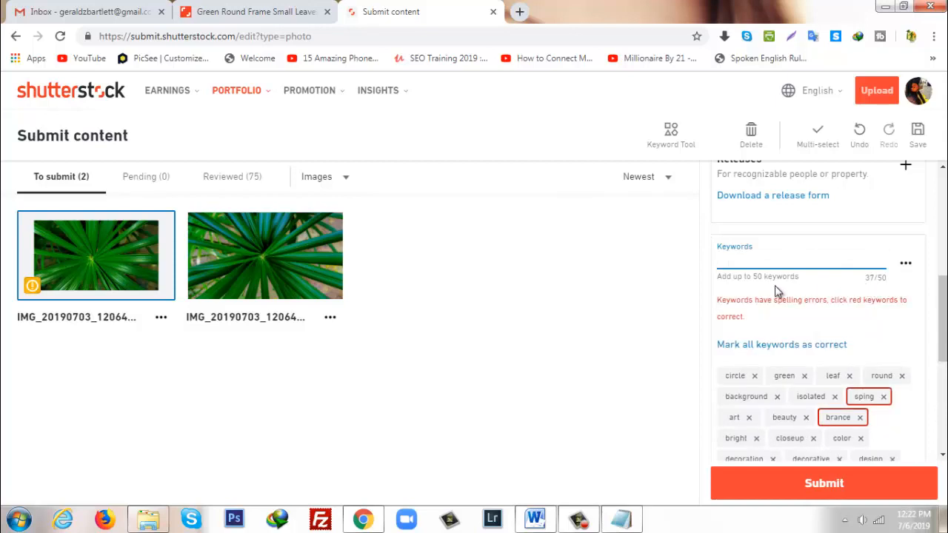
{"action": "left_click", "coordinate": [860, 419]}
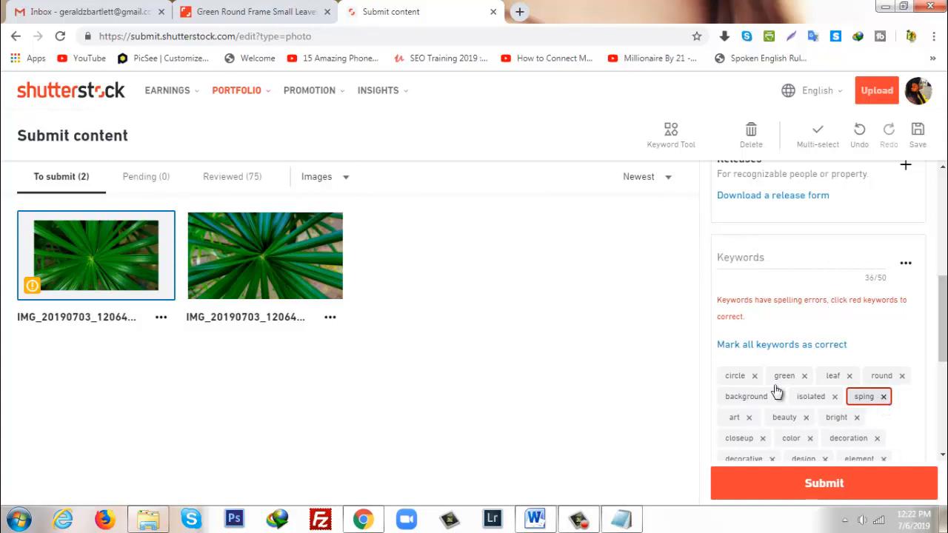
{"action": "left_click", "coordinate": [771, 343]}
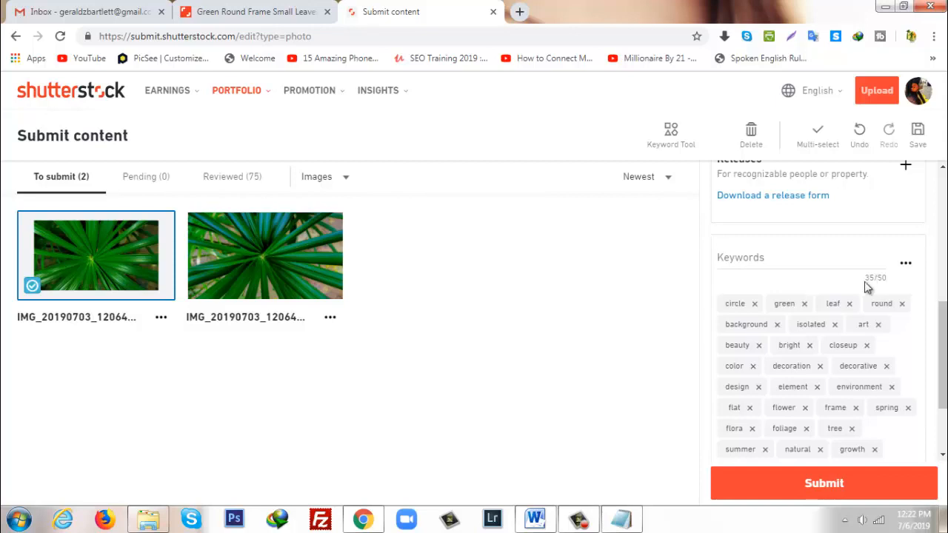
Step: Copy the first photo's description "Beautiful circle green leaf in the garden" into the second leaf photo's description
{"action": "left_click", "coordinate": [250, 268]}
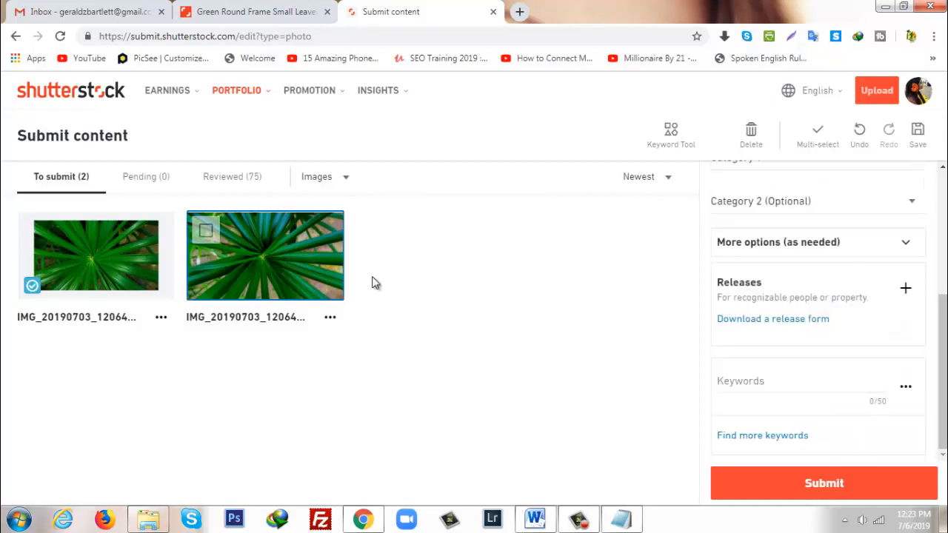
{"action": "left_click", "coordinate": [99, 254]}
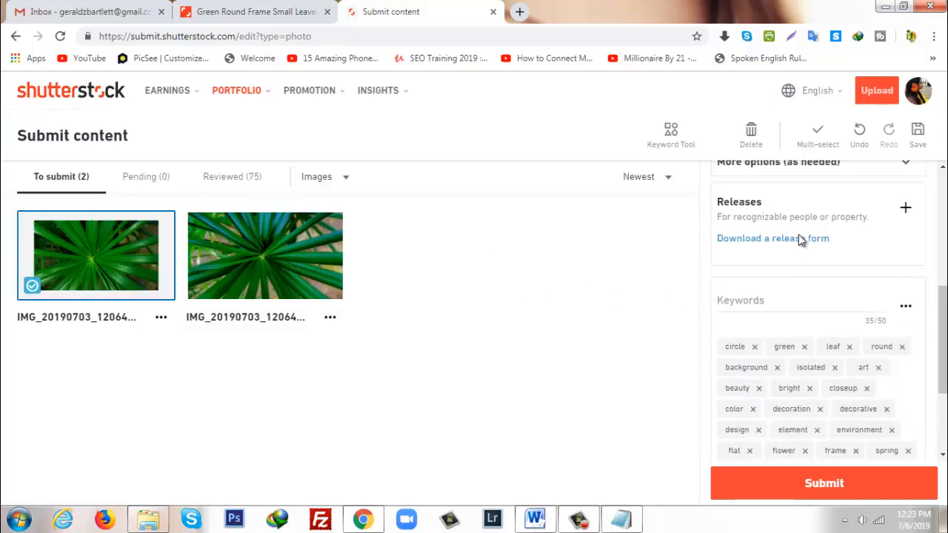
{"action": "triple_click", "coordinate": [901, 350]}
{"action": "key", "text": "ctrl+c"}
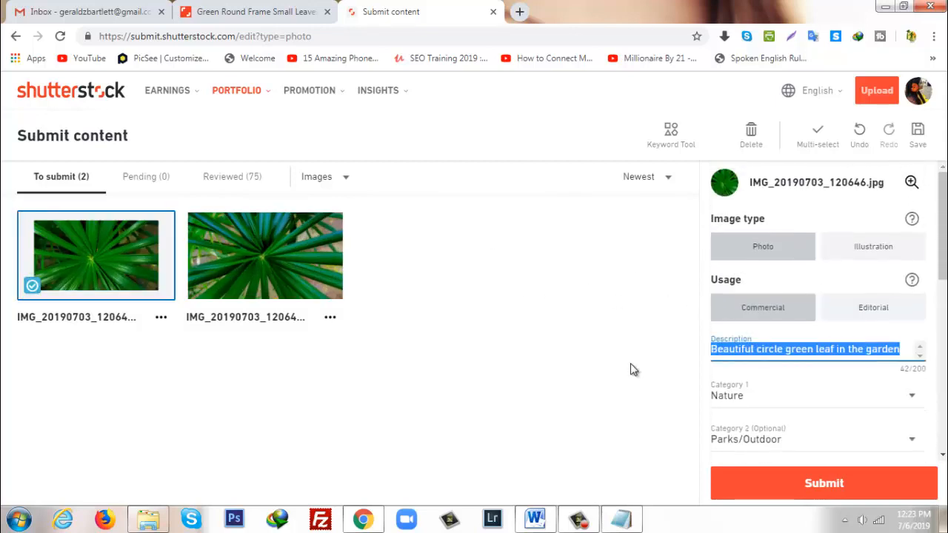
{"action": "left_click", "coordinate": [319, 265]}
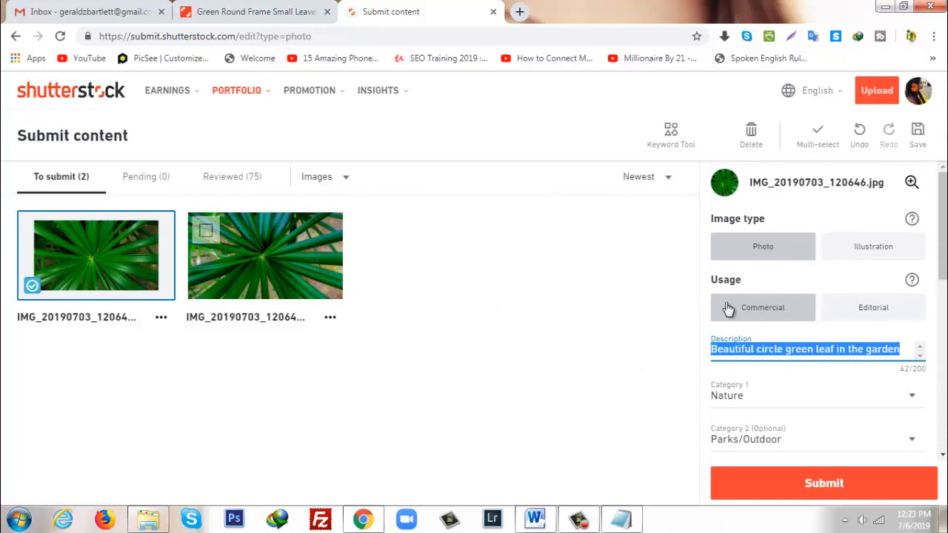
{"action": "left_click", "coordinate": [757, 349]}
{"action": "key", "text": "ctrl+v"}
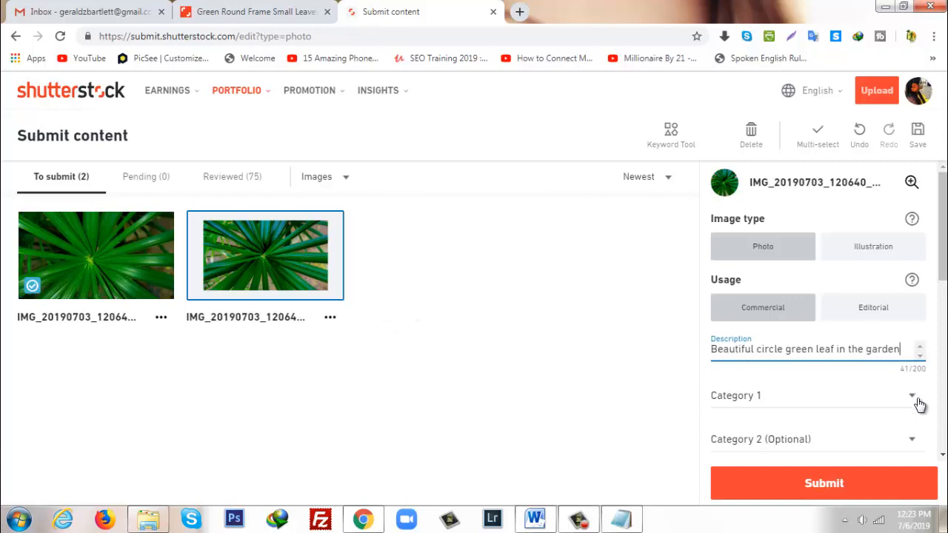
Step: Set the second photo's Category 1 to Nature and Category 2 to Parks/Outdoor
{"action": "left_click", "coordinate": [868, 387]}
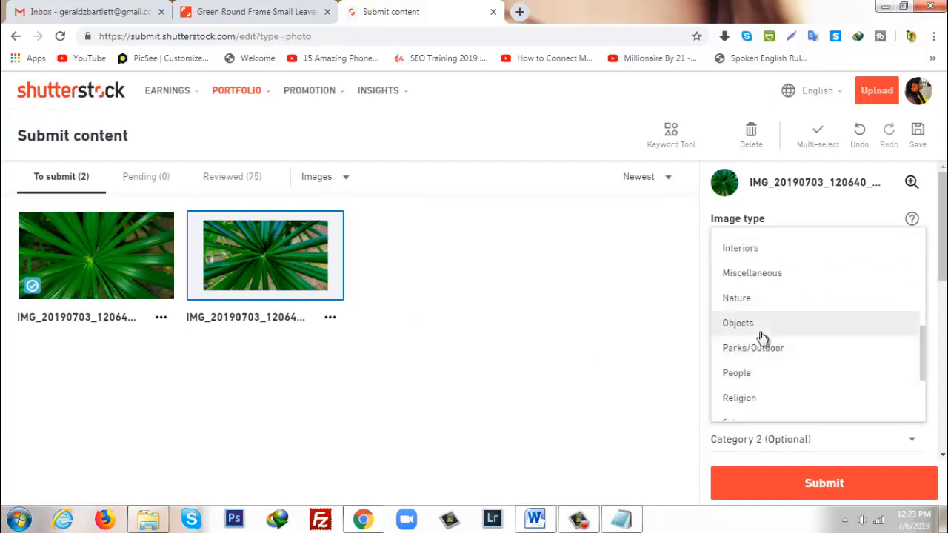
{"action": "scroll", "coordinate": [758, 339], "scroll_direction": "down", "scroll_amount": 1}
{"action": "scroll", "coordinate": [751, 311], "scroll_direction": "down", "scroll_amount": 2}
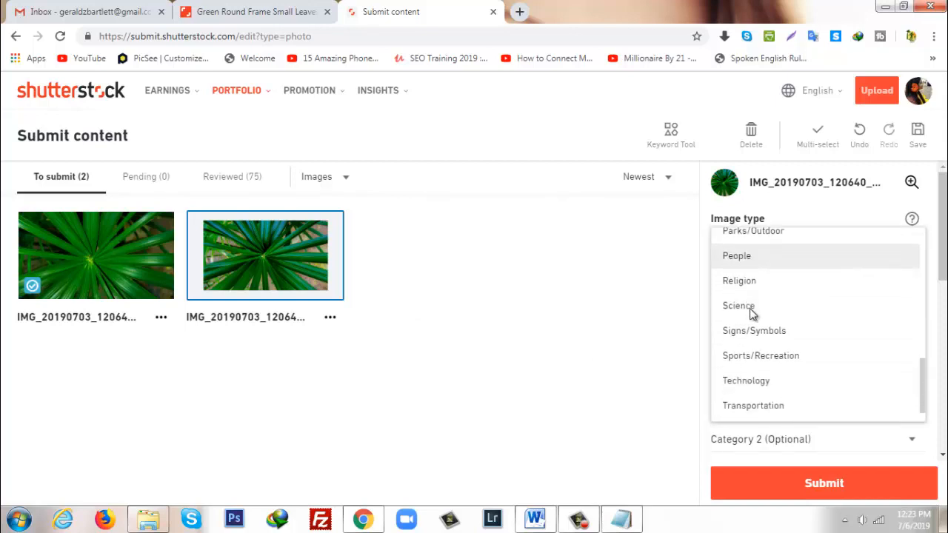
{"action": "scroll", "coordinate": [751, 370], "scroll_direction": "up", "scroll_amount": 3}
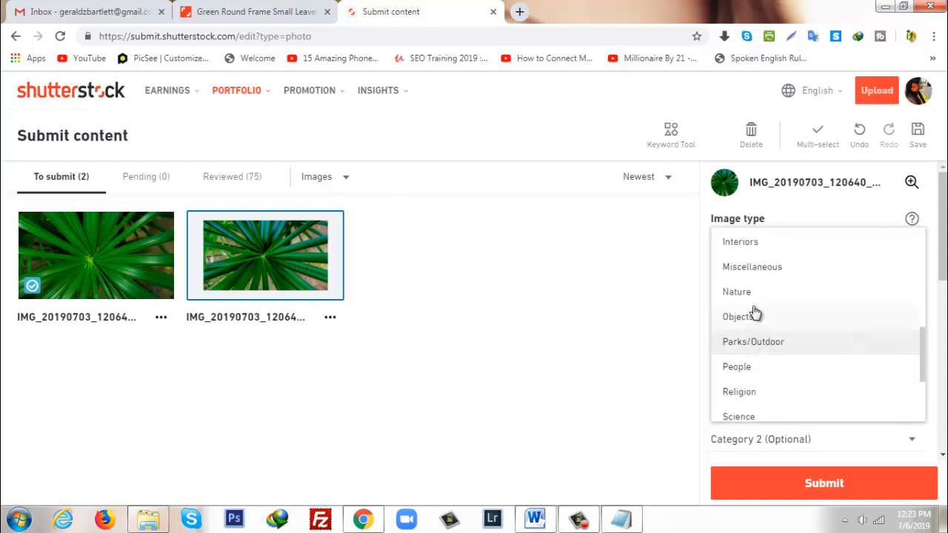
{"action": "left_click", "coordinate": [757, 293]}
{"action": "left_click", "coordinate": [912, 440]}
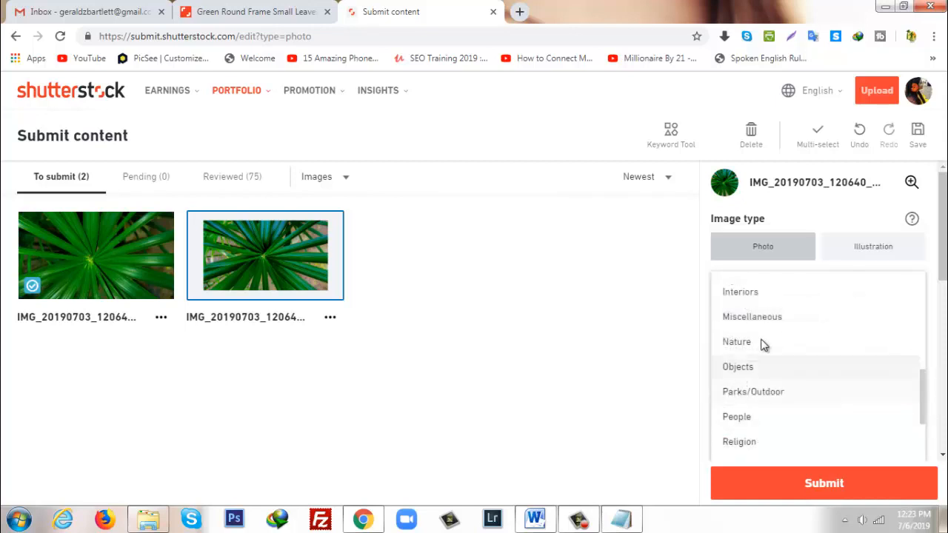
{"action": "left_click", "coordinate": [753, 399]}
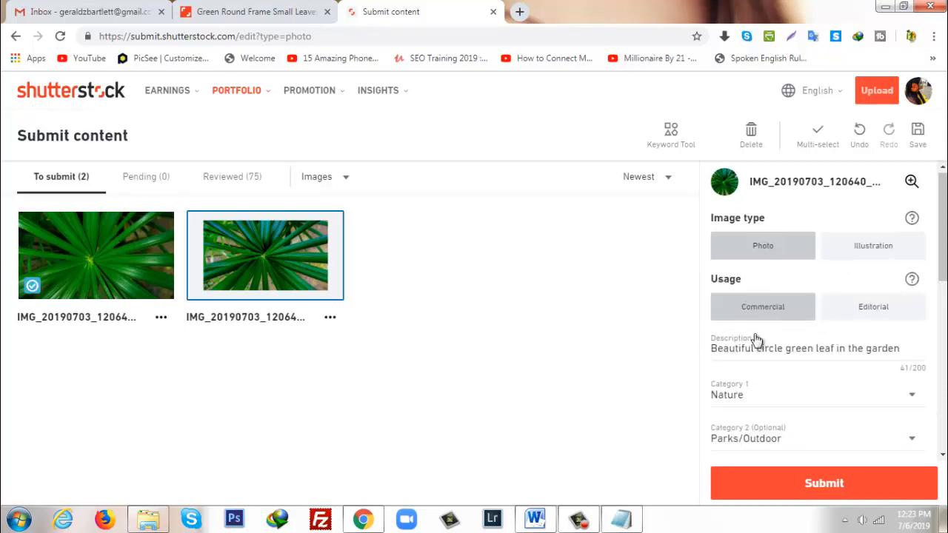
Step: Add all of the suggested keywords to the second leaf photo
{"action": "scroll", "coordinate": [815, 333], "scroll_direction": "down", "scroll_amount": 3}
{"action": "scroll", "coordinate": [729, 371], "scroll_direction": "down", "scroll_amount": 3}
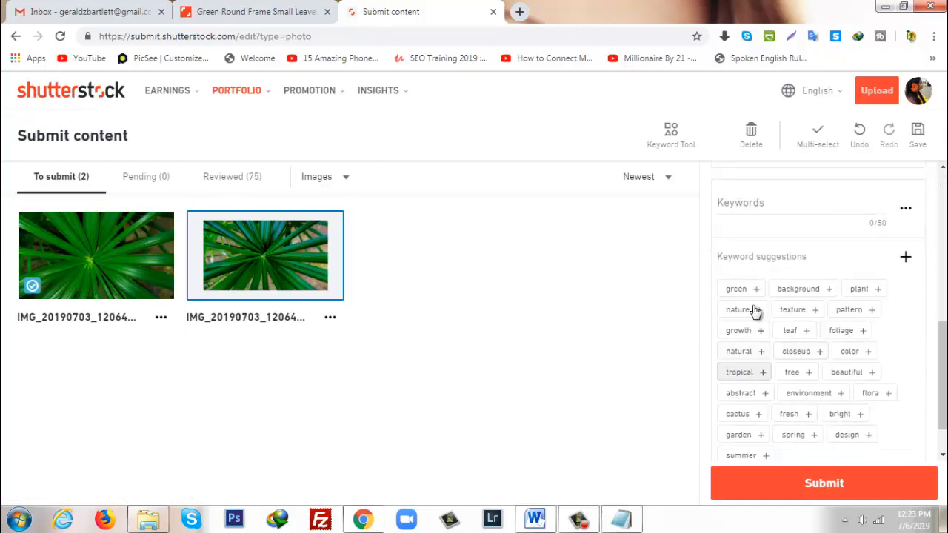
{"action": "left_click", "coordinate": [741, 292]}
{"action": "left_click", "coordinate": [747, 317]}
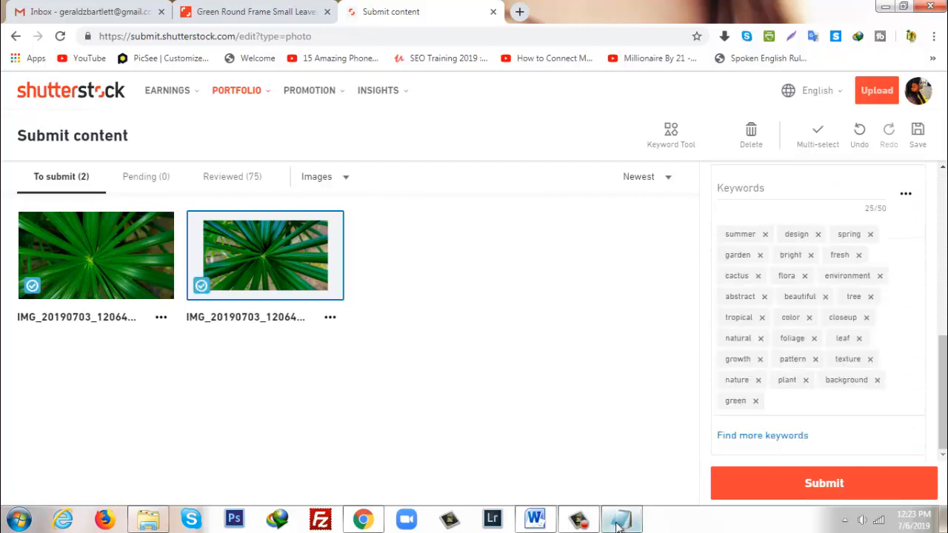
Step: Paste the Notepad keyword list into the second photo's keywords and remove the misspelled "sping" and "brance"
{"action": "left_click", "coordinate": [622, 520]}
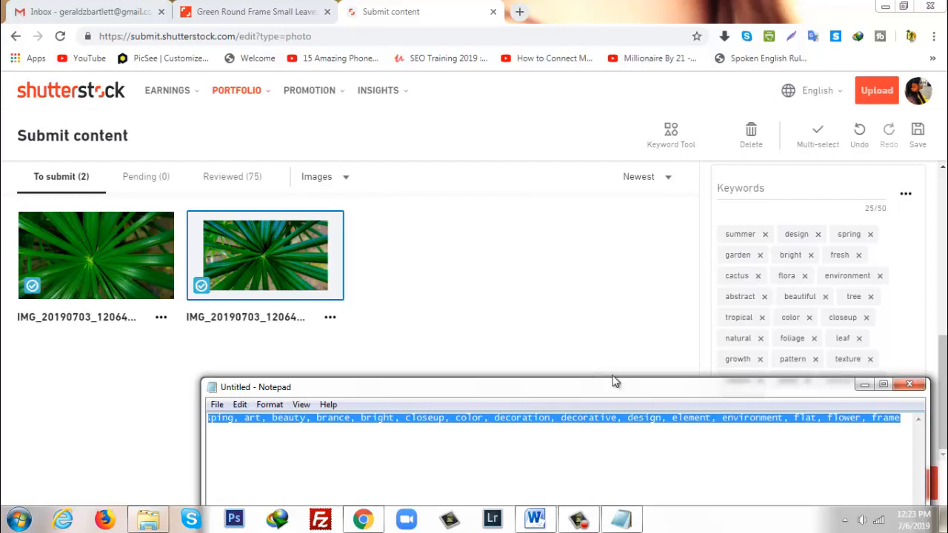
{"action": "left_click", "coordinate": [775, 194]}
{"action": "key", "text": "ctrl+v"}
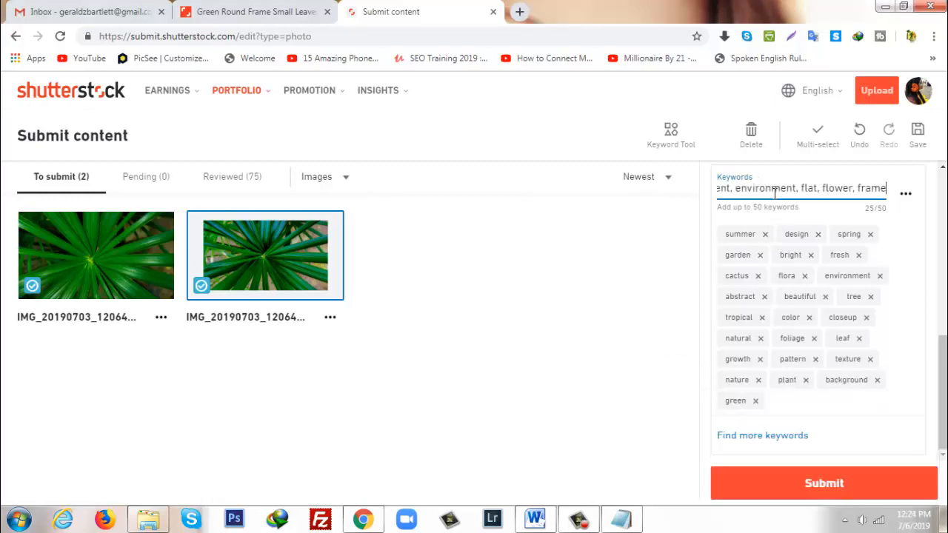
{"action": "key", "text": "Return"}
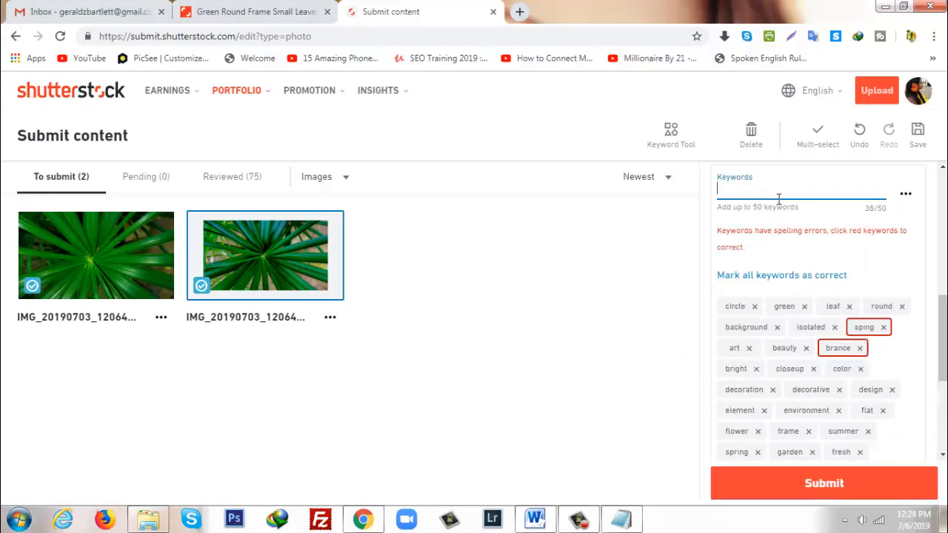
{"action": "left_click", "coordinate": [883, 327]}
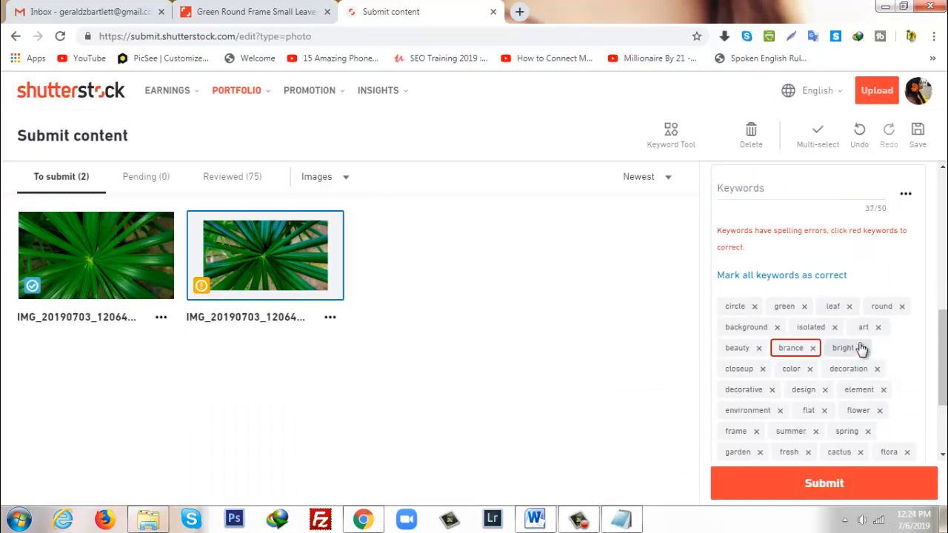
{"action": "left_click", "coordinate": [815, 349]}
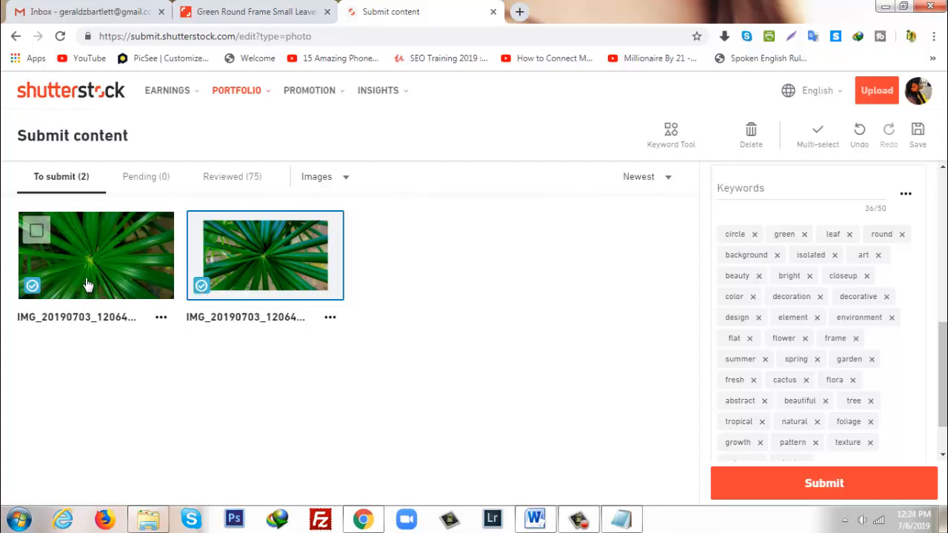
Step: Select both leaf photos and submit them for review
{"action": "left_click", "coordinate": [37, 232]}
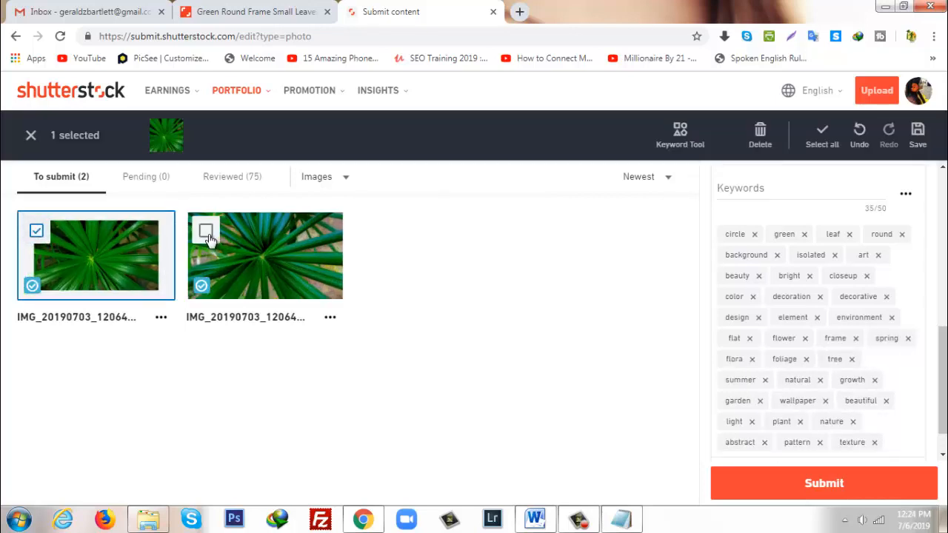
{"action": "left_click", "coordinate": [207, 233]}
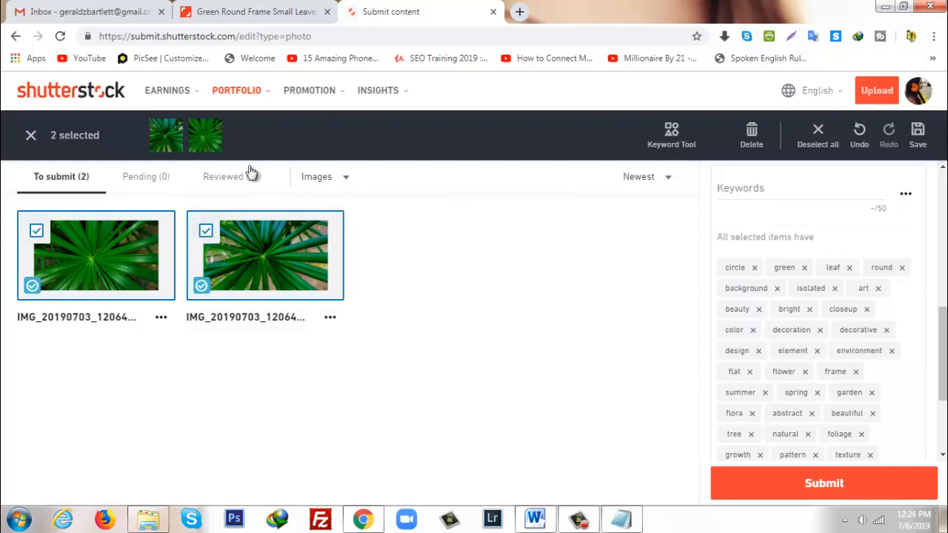
{"action": "left_click", "coordinate": [805, 486]}
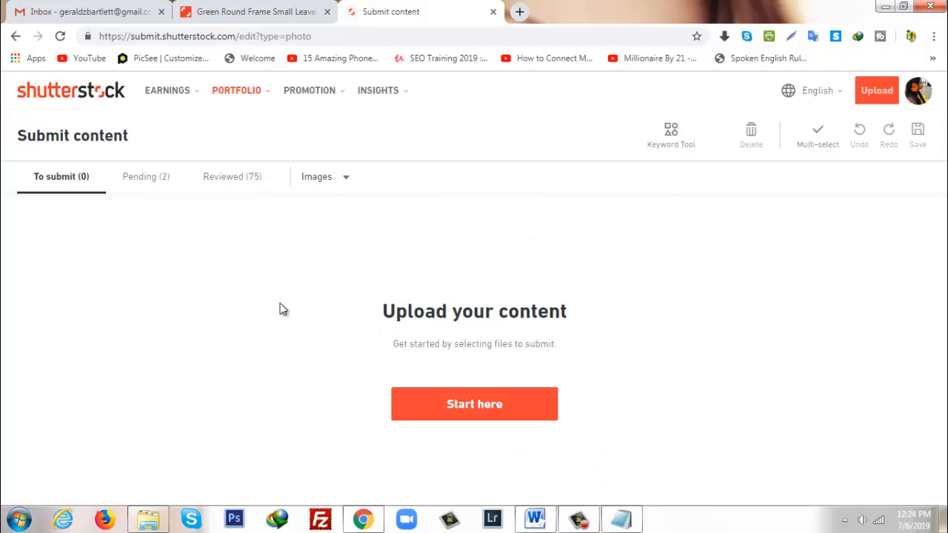
Step: Check the submitted photos among the pending items and look over the contributor dashboard, dismissing the Windows color scheme prompt
{"action": "left_click", "coordinate": [145, 180]}
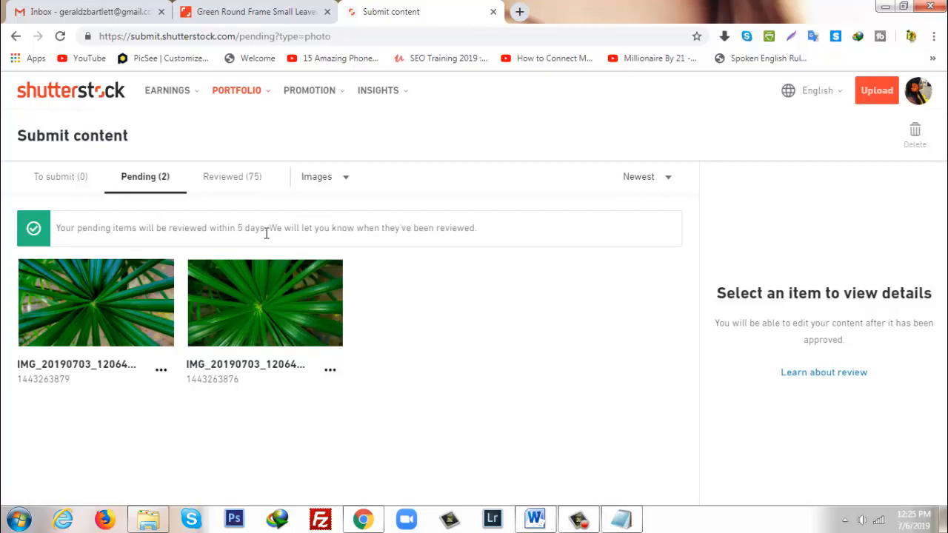
{"action": "left_click", "coordinate": [96, 96]}
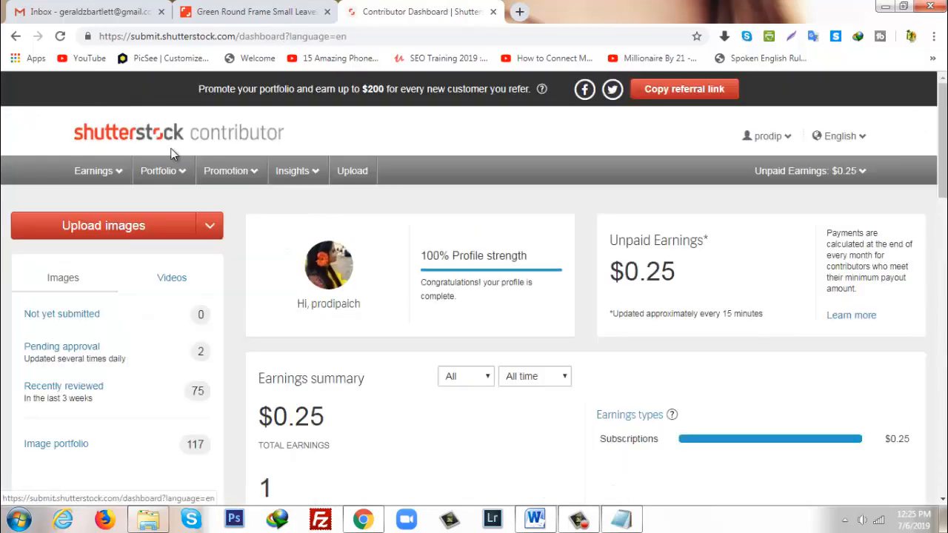
{"action": "scroll", "coordinate": [170, 153], "scroll_direction": "down", "scroll_amount": 2}
{"action": "scroll", "coordinate": [170, 153], "scroll_direction": "up", "scroll_amount": 2}
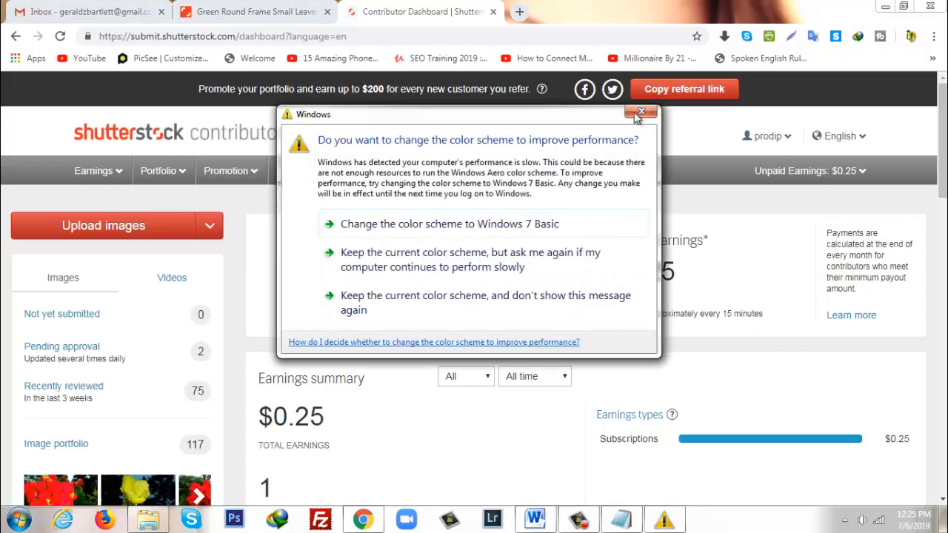
{"action": "left_click", "coordinate": [634, 102]}
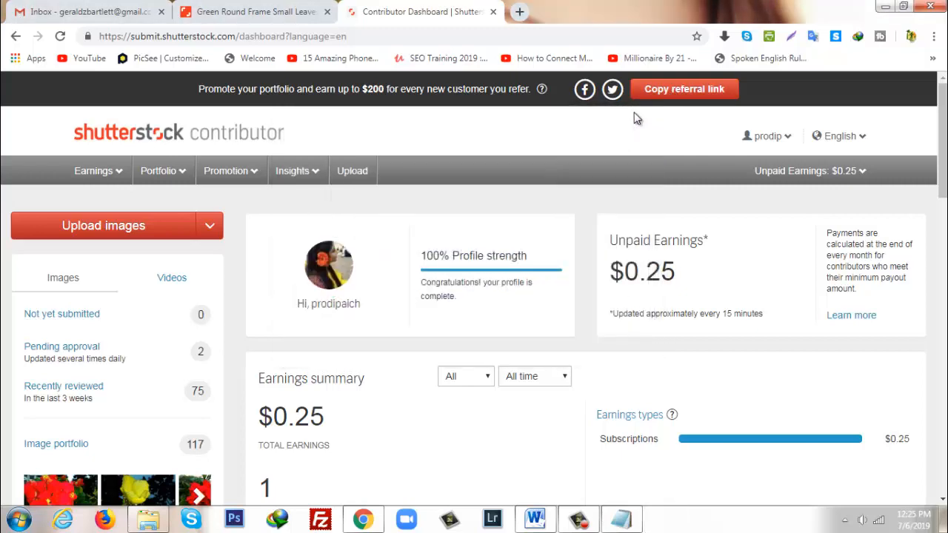